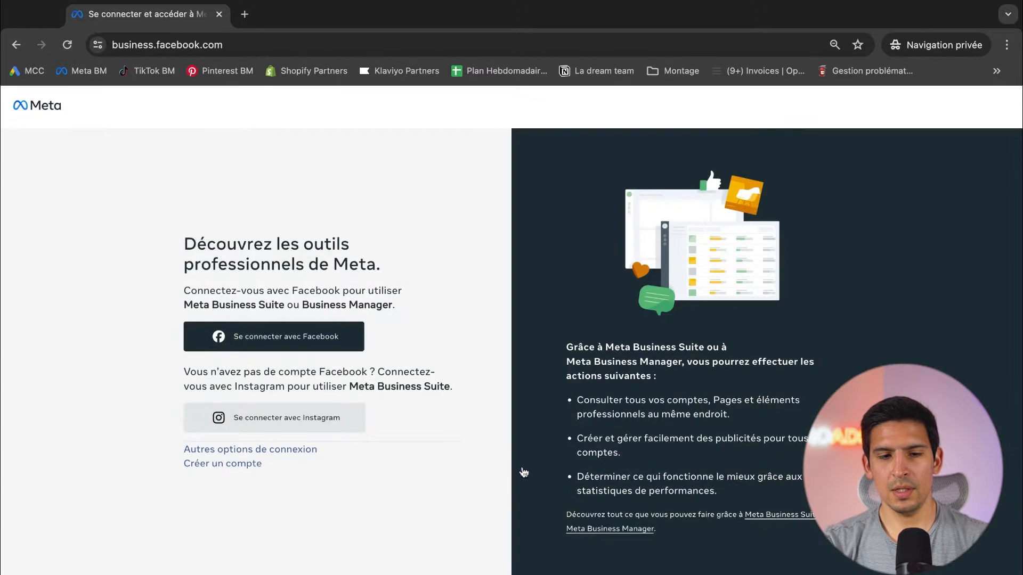
Go to the Facebook login form for Meta Business Suite and sign in.
drag(226, 246, 330, 260)
click(329, 260)
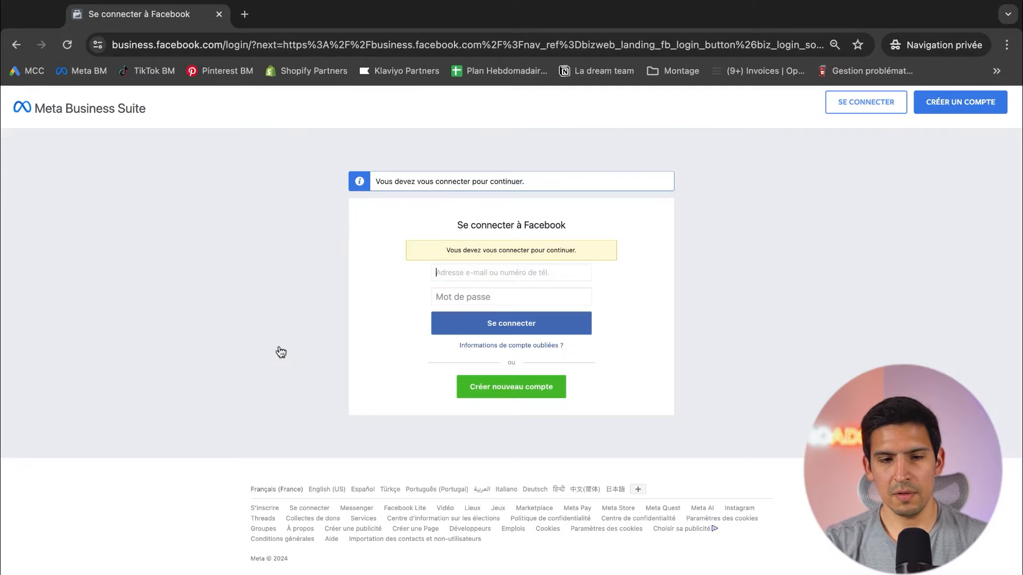
click(511, 302)
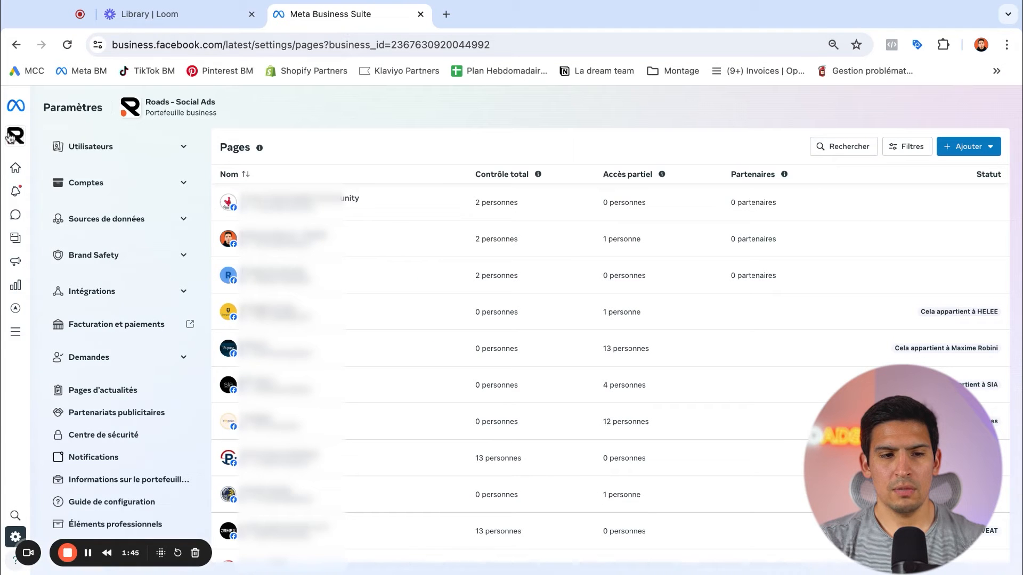
Select the Roads - Social Ads business portfolio and open its settings.
click(11, 137)
click(82, 234)
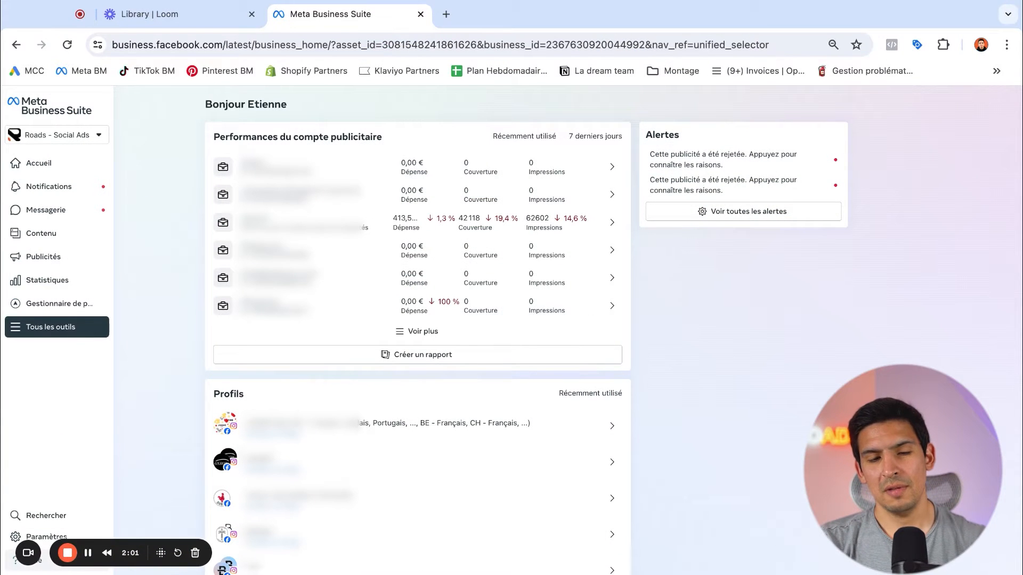
click(56, 333)
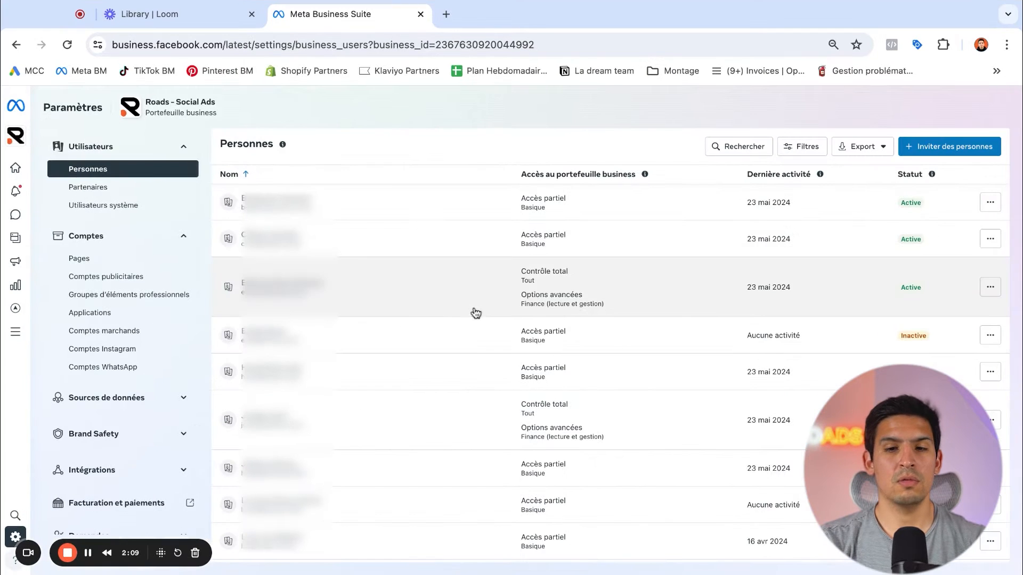
Examine the settings categories and the entries of the Utilisateurs section.
scroll(164, 313, down, 3)
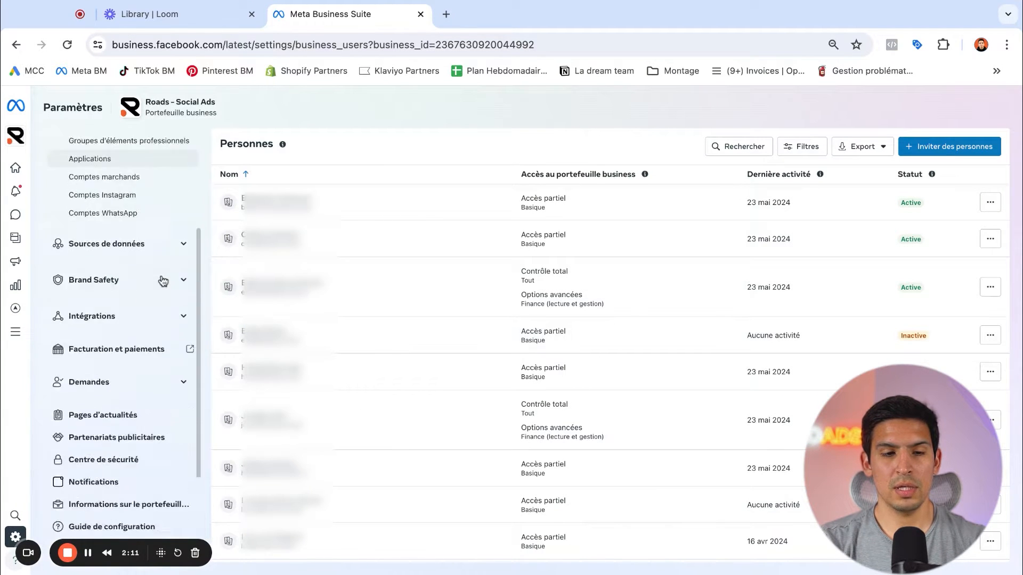
scroll(164, 278, up, 3)
click(184, 237)
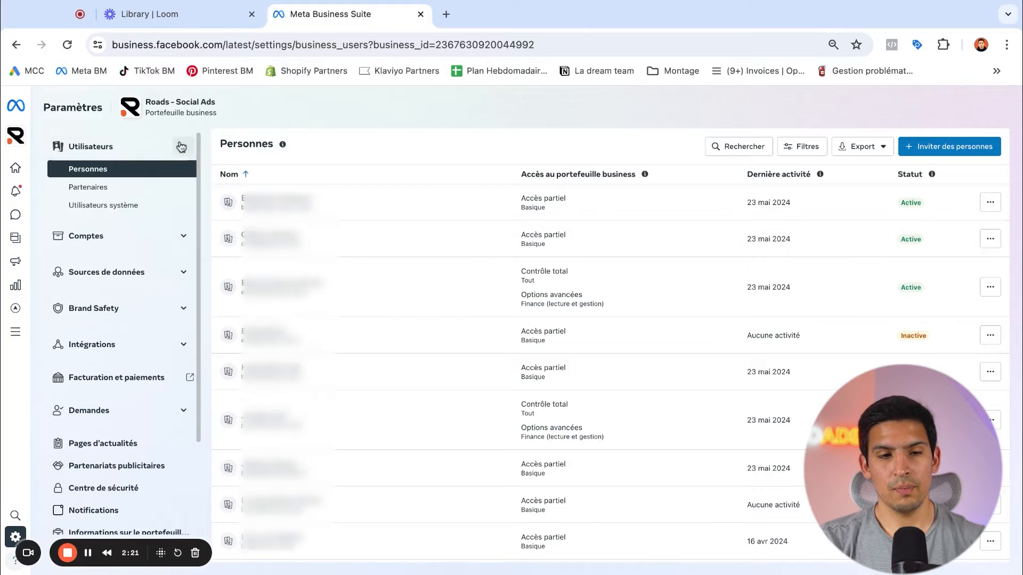
click(183, 147)
click(133, 148)
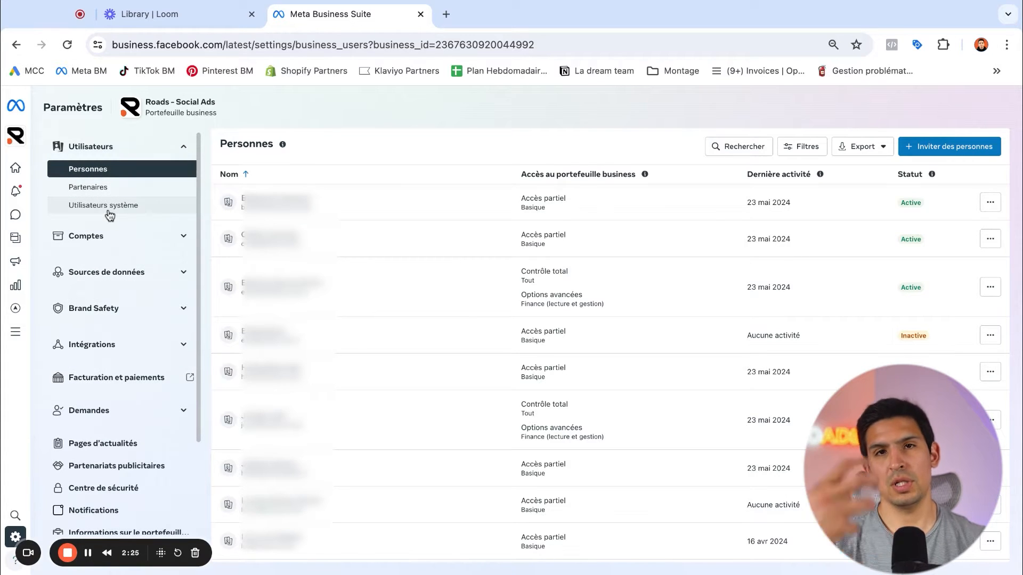
Examine the entries under Comptes and Sources de données, and the remaining settings categories.
click(183, 147)
click(184, 183)
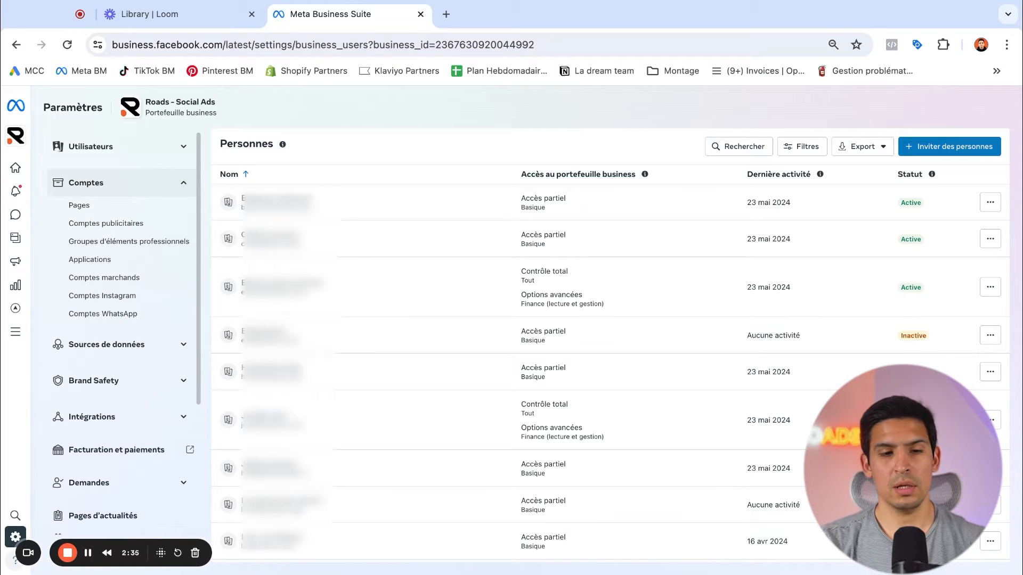
click(165, 192)
click(144, 218)
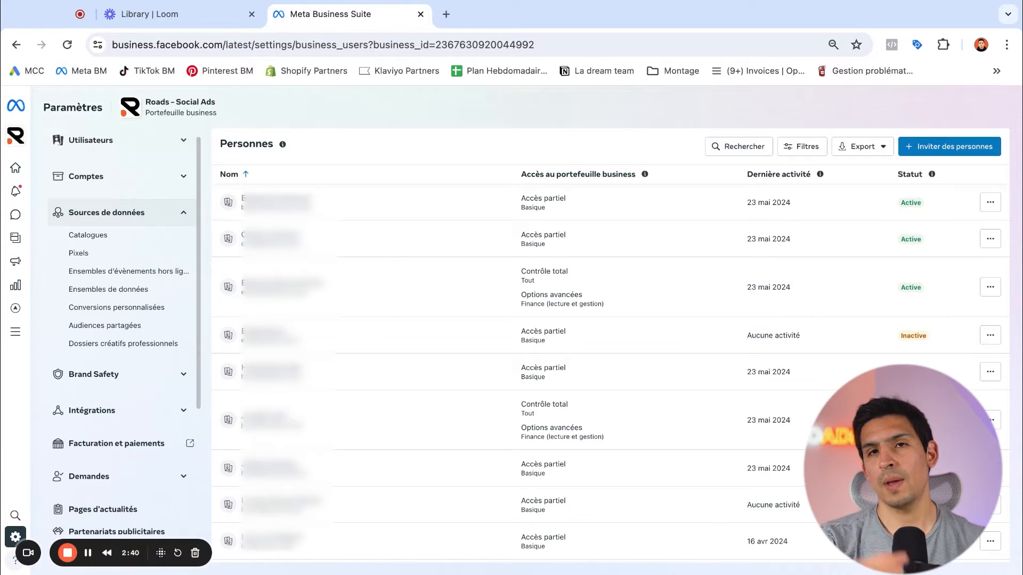
click(155, 212)
scroll(154, 251, down, 1)
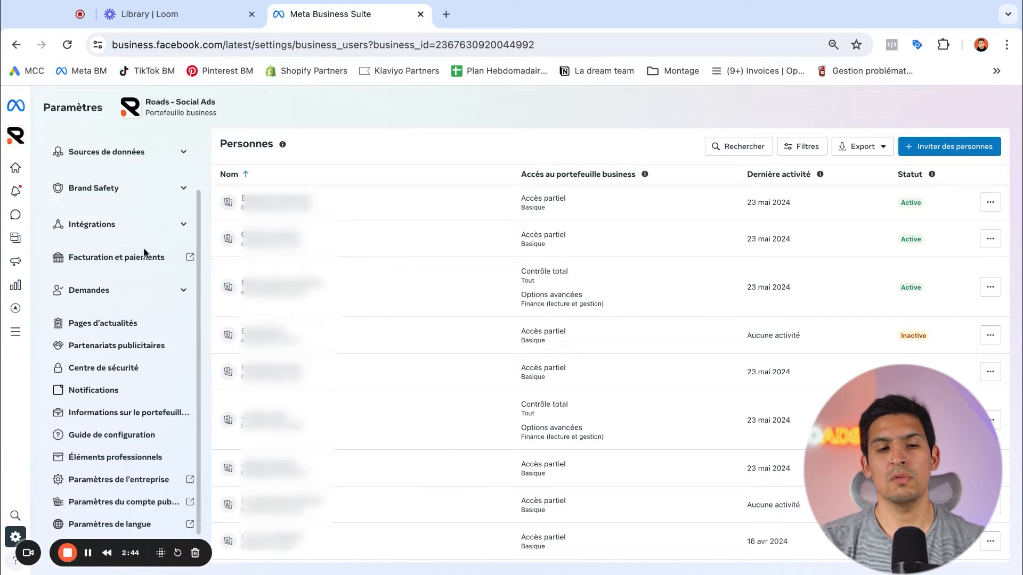
scroll(140, 232, up, 2)
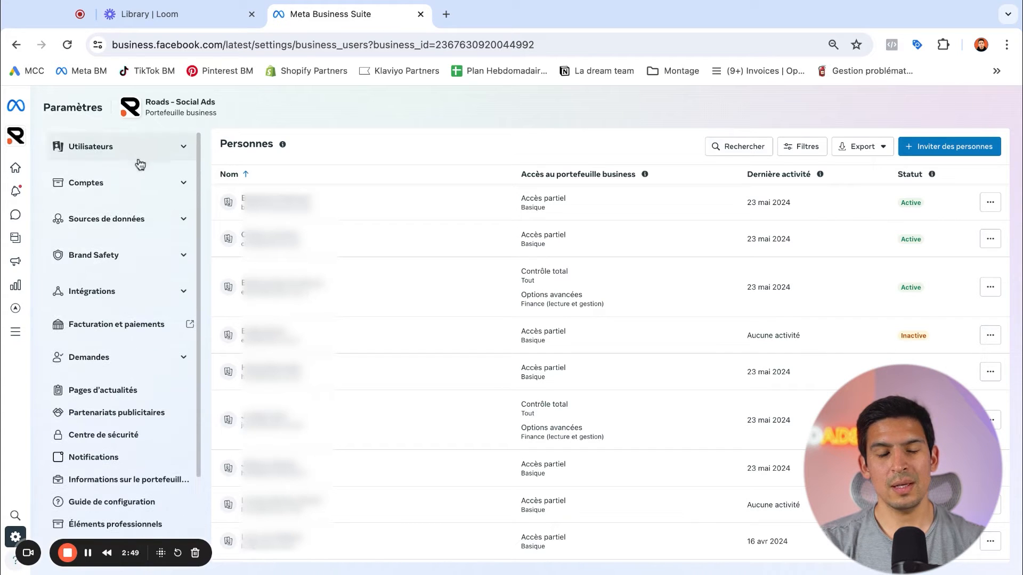
Open the Pages list under Comptes and review the options for adding a Page, including the Créer une Page Facebook form.
click(152, 183)
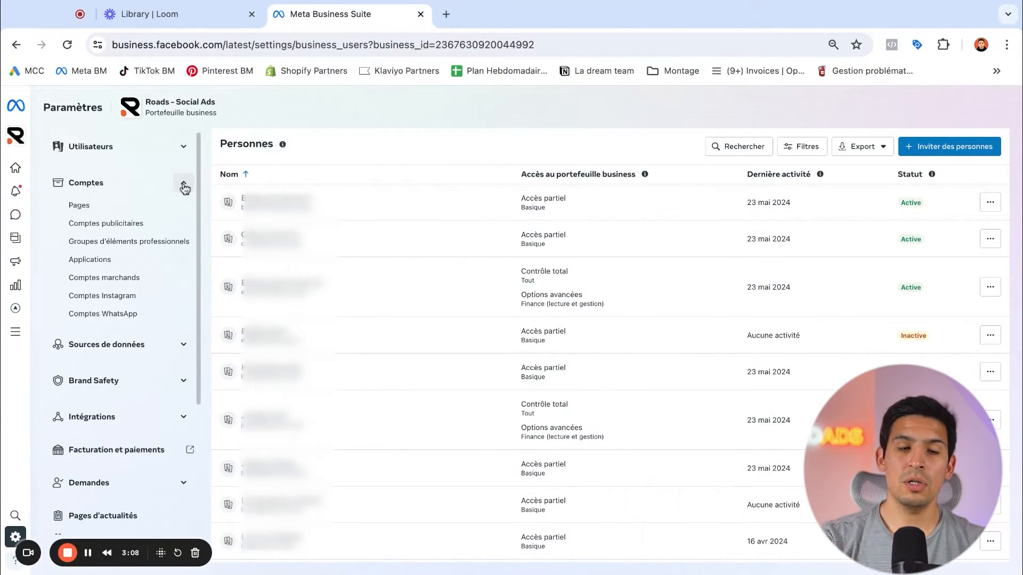
click(126, 206)
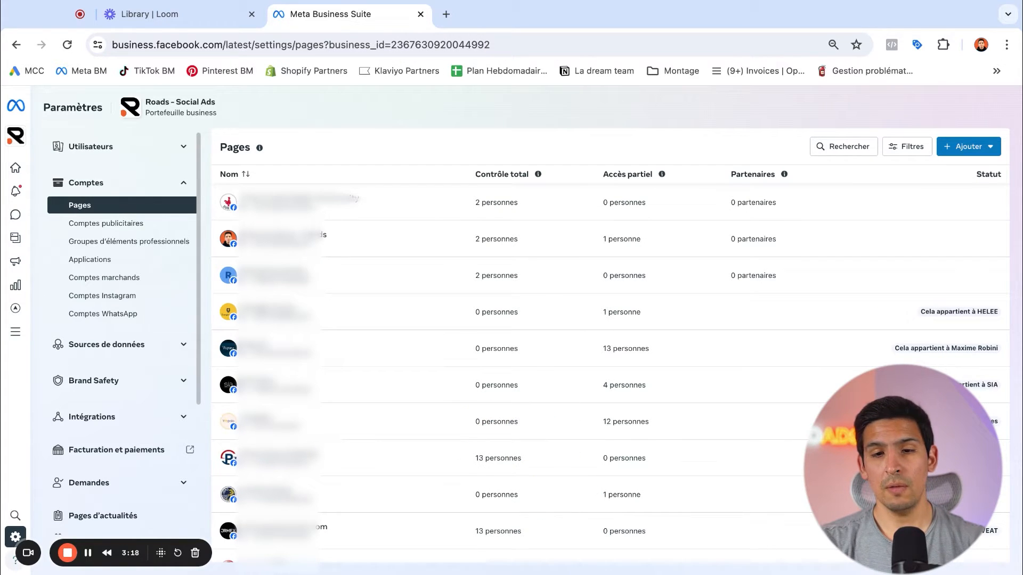
click(970, 151)
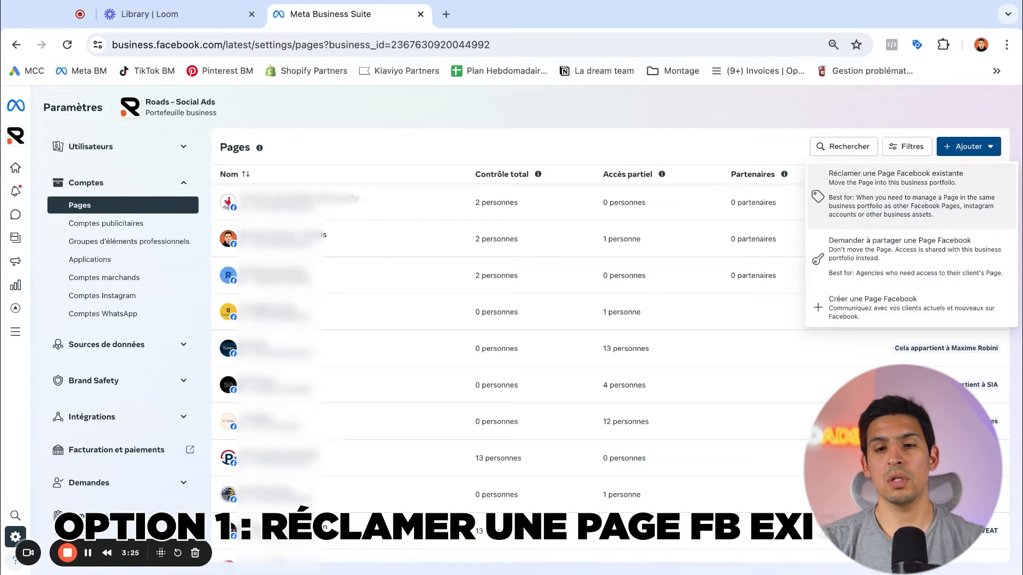
click(905, 192)
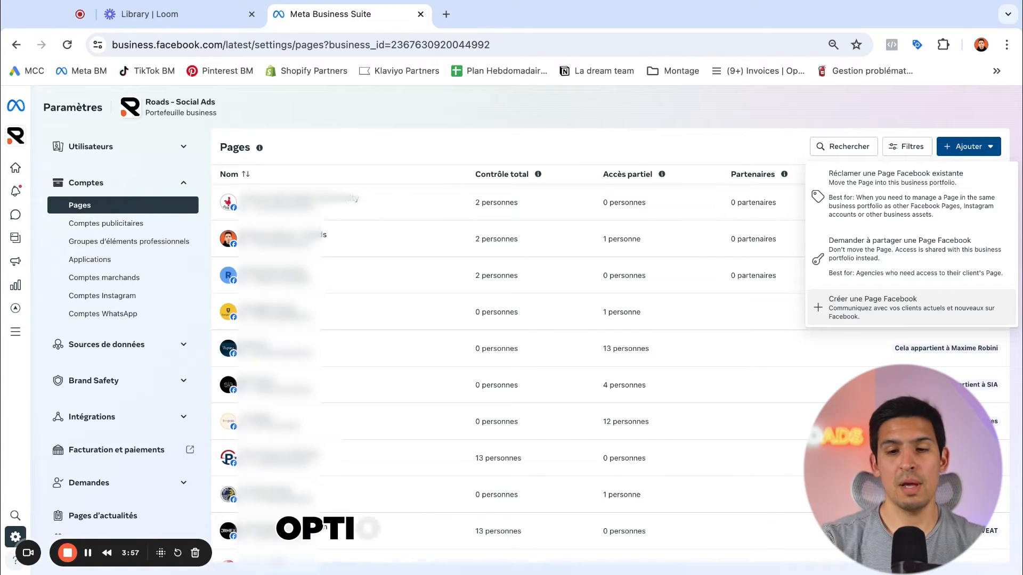
click(906, 307)
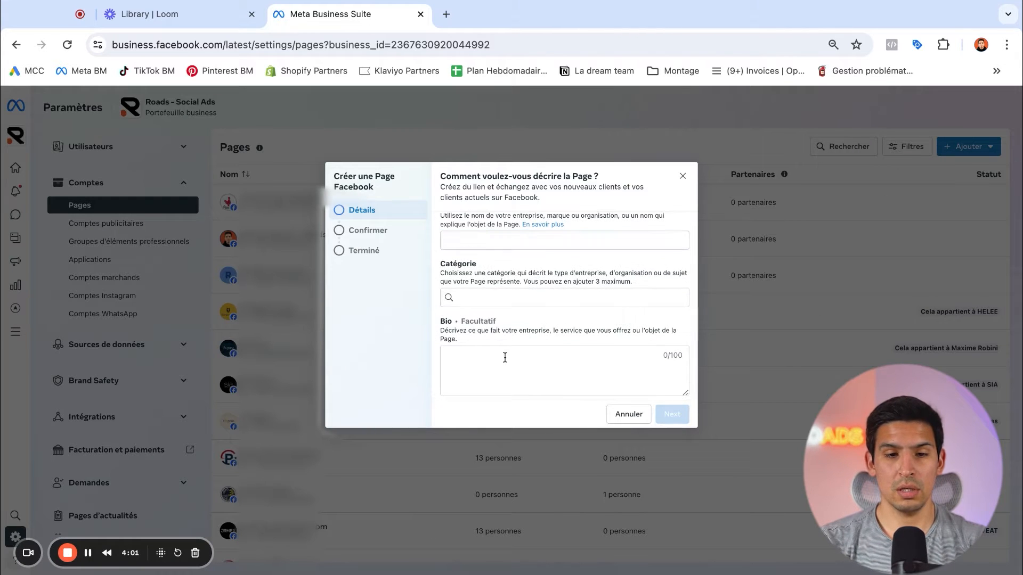
click(683, 177)
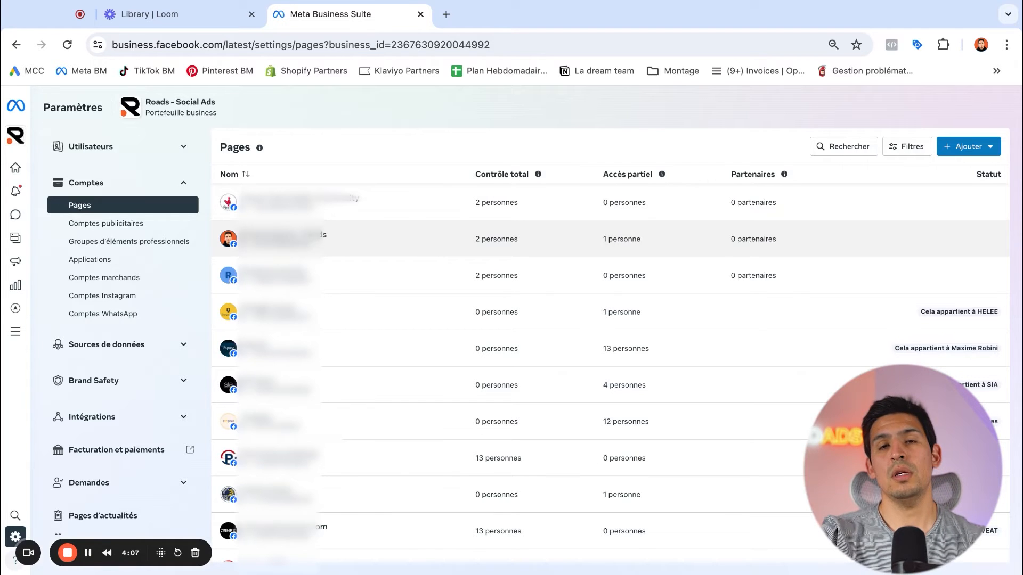
Set up a new ad account in Comptes publicitaires named "Ads - Marque Y" with the currency EUR — Euro, and proceed to confirmation.
click(113, 223)
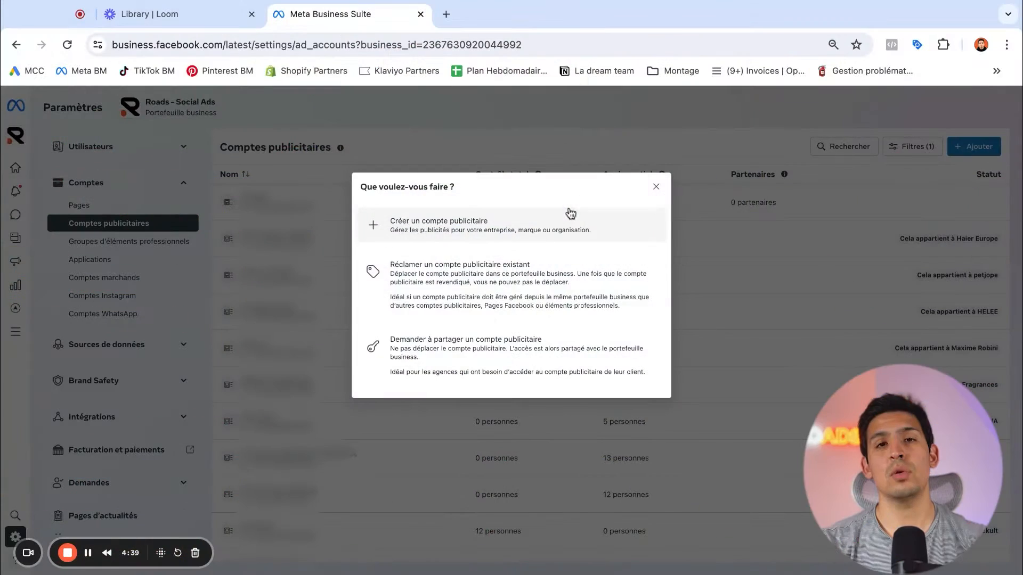
click(803, 175)
click(962, 150)
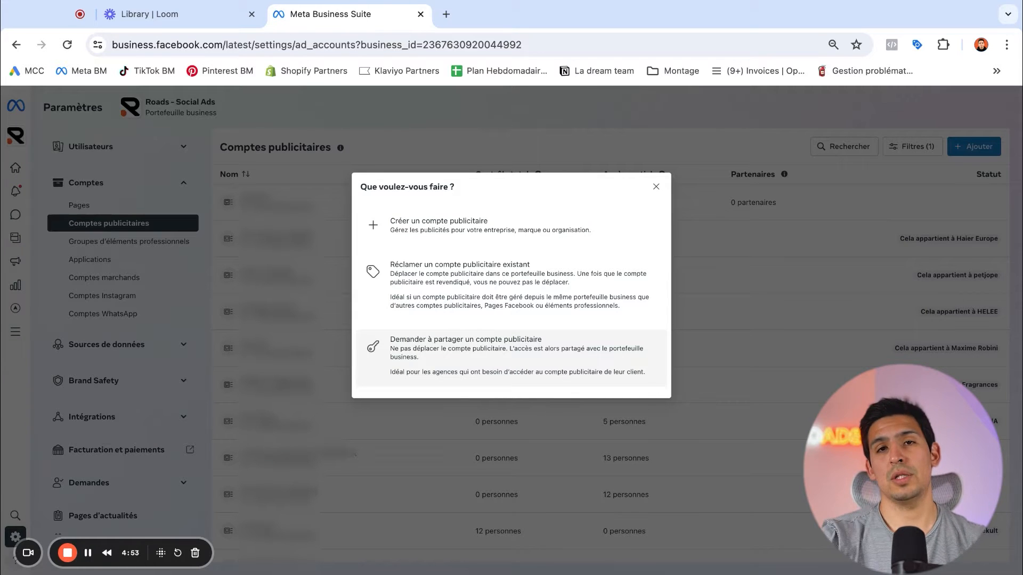
click(522, 225)
click(547, 237)
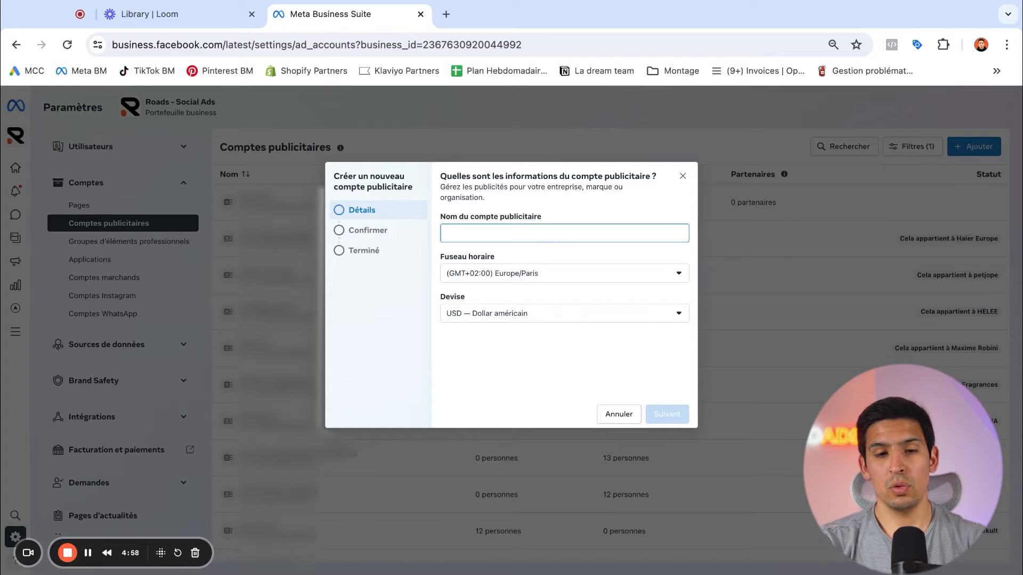
text(Ads - Marque Y)
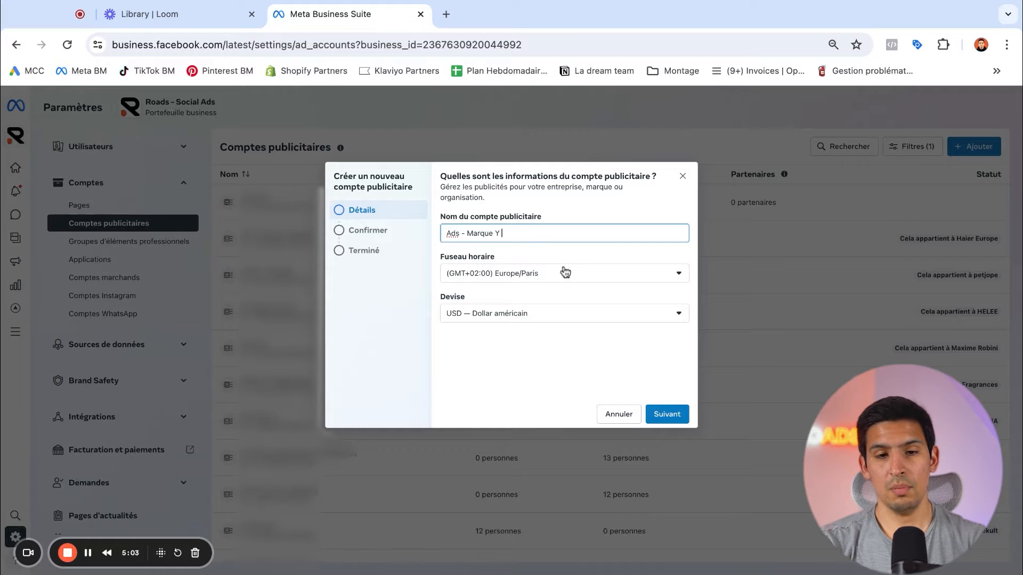
click(535, 318)
text(eur)
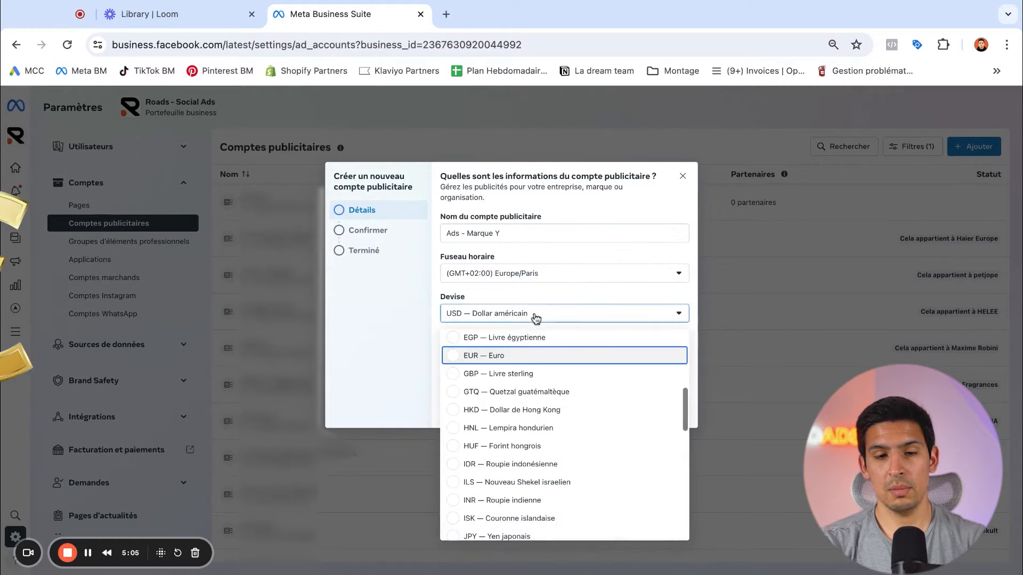
click(520, 366)
click(667, 414)
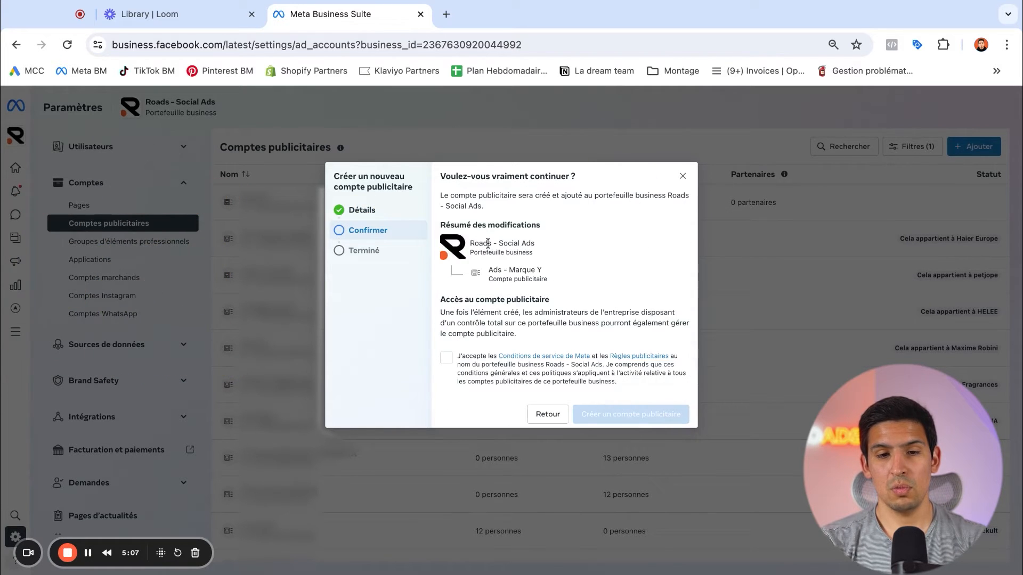
Check the portfolio in the new ad account's summary and accept Meta's terms of service and advertising policies.
double_click(551, 251)
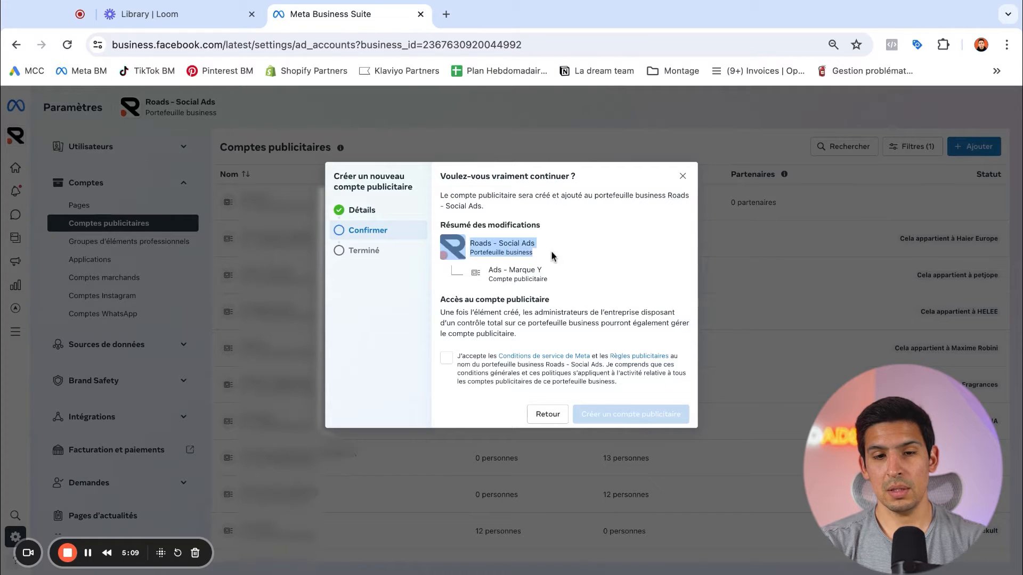
click(555, 252)
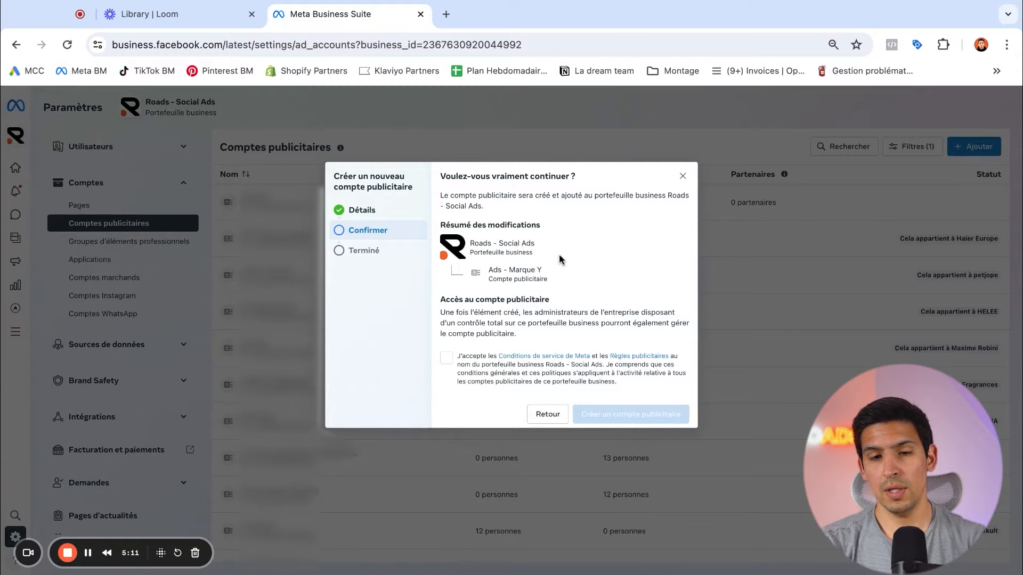
click(450, 358)
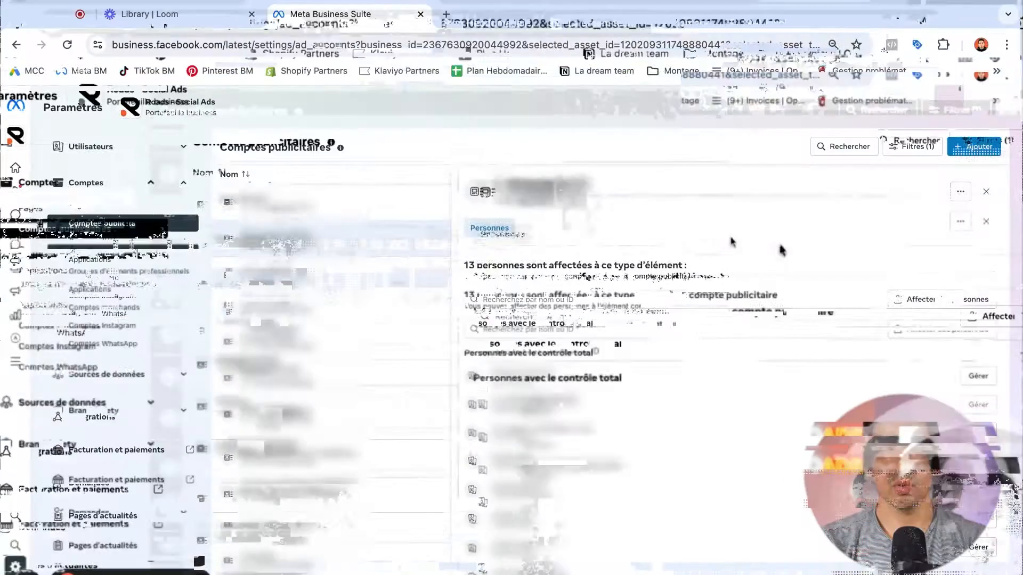
Look through the ad accounts, open one in Ads Manager and review the objectives offered for a new campaign.
scroll(356, 288, down, 5)
scroll(356, 288, up, 5)
scroll(357, 289, down, 10)
scroll(356, 289, down, 8)
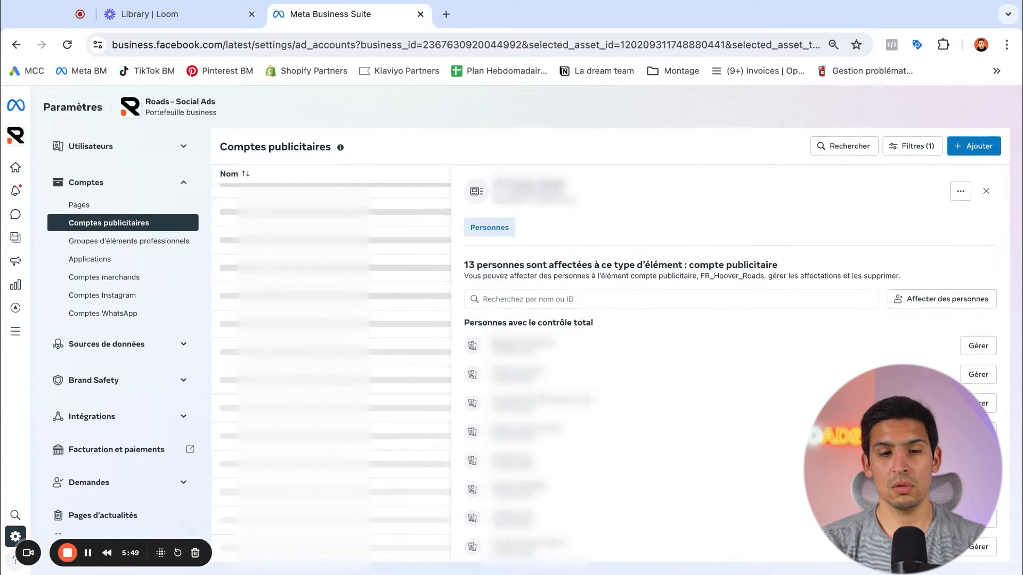
scroll(364, 343, down, 6)
scroll(438, 246, up, 20)
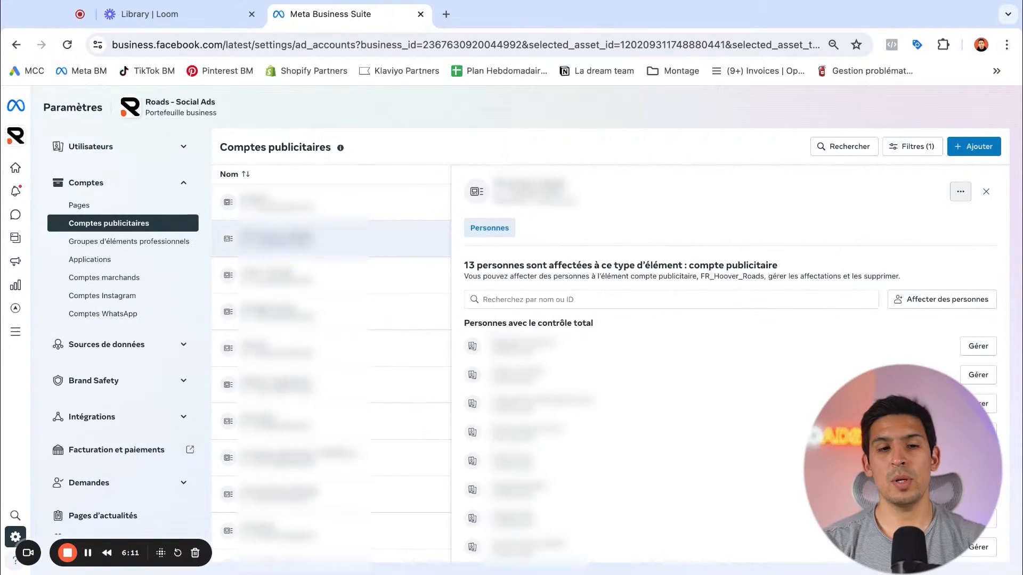
click(960, 191)
click(925, 239)
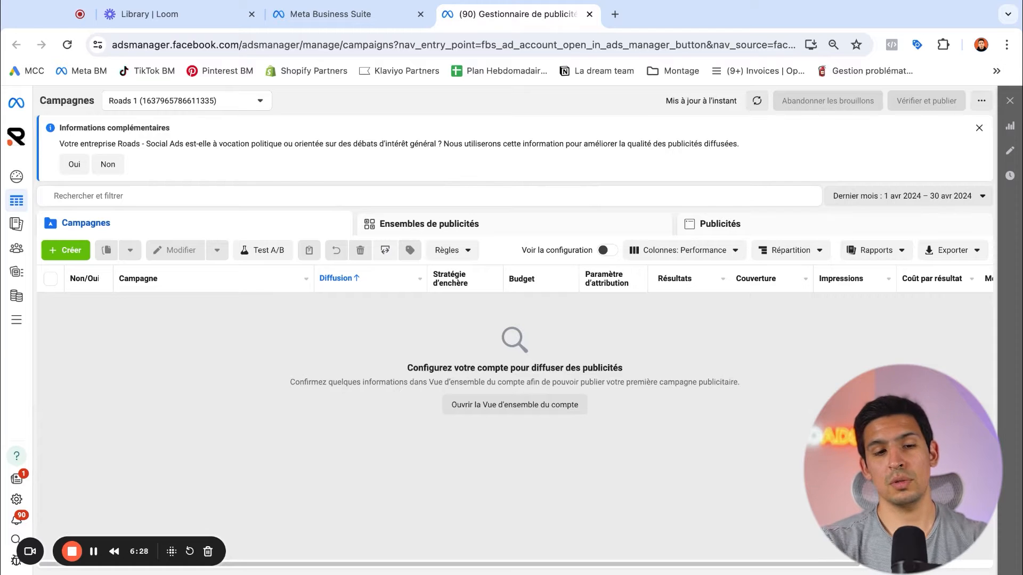
click(66, 250)
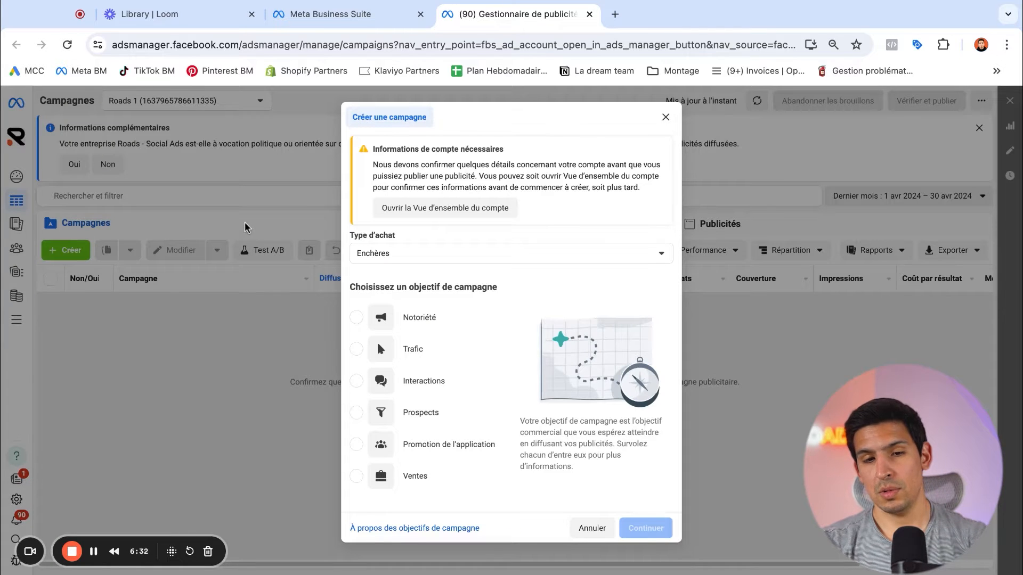
click(666, 117)
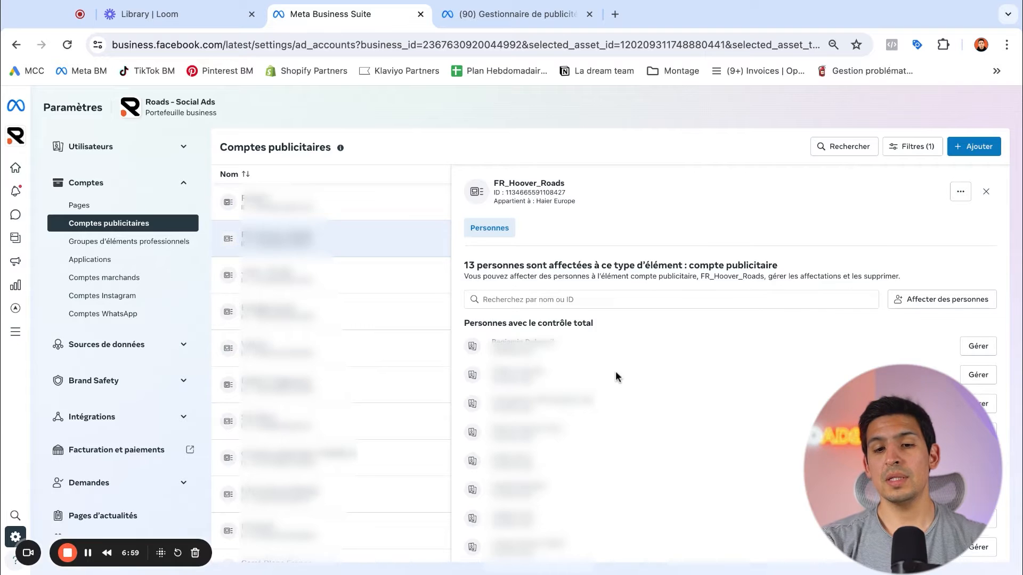
Review the access permissions of the first full-control person on the FR_Hoover_Roads ad account without changing them.
scroll(692, 347, down, 1)
click(979, 310)
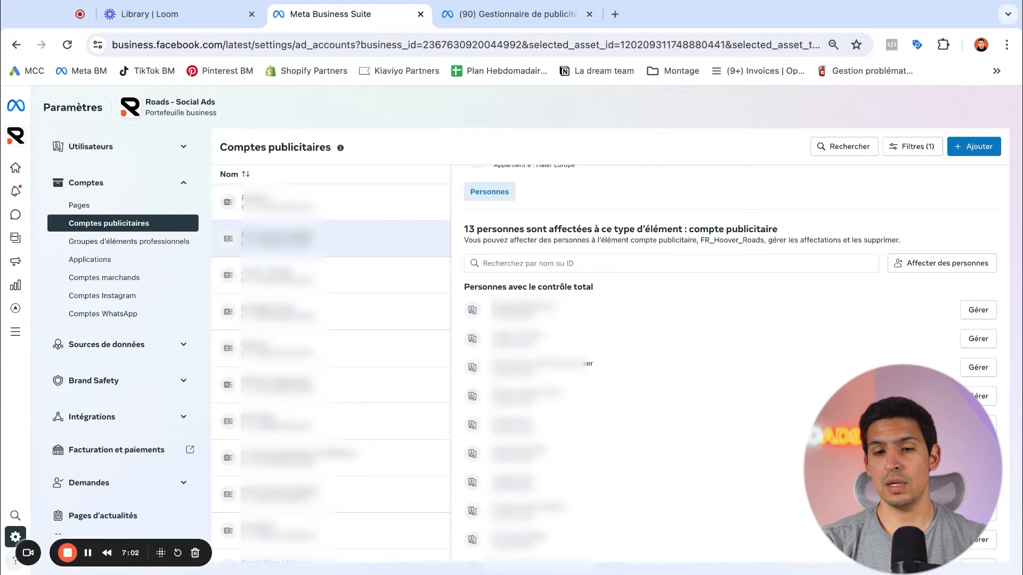
click(980, 309)
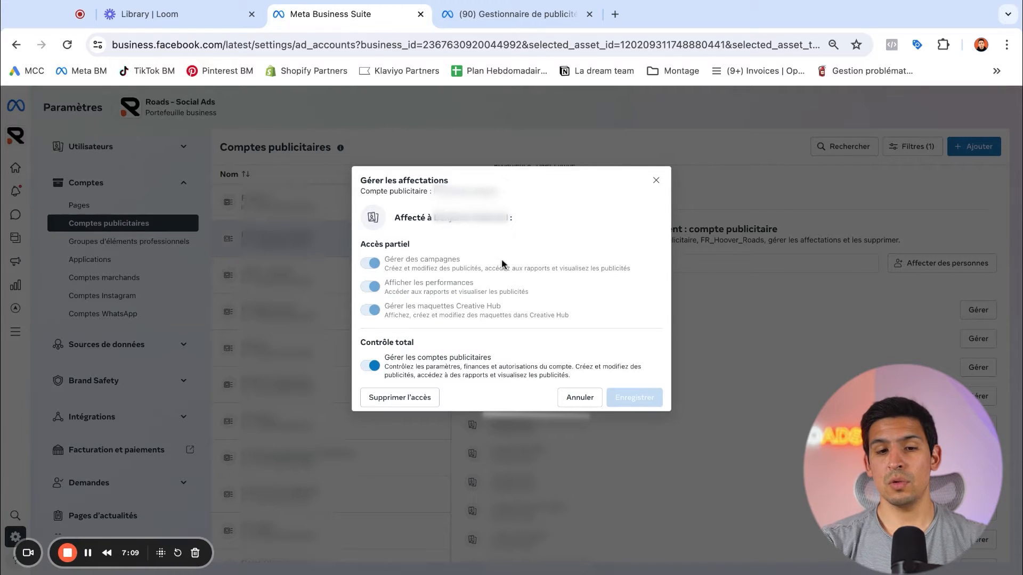
click(583, 398)
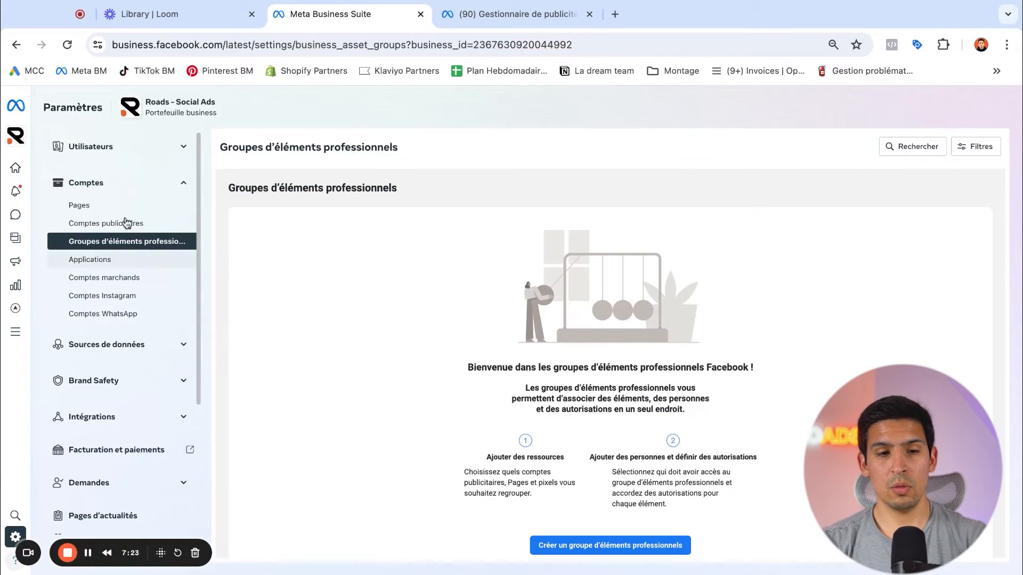
Open the Applications section under Comptes.
click(130, 266)
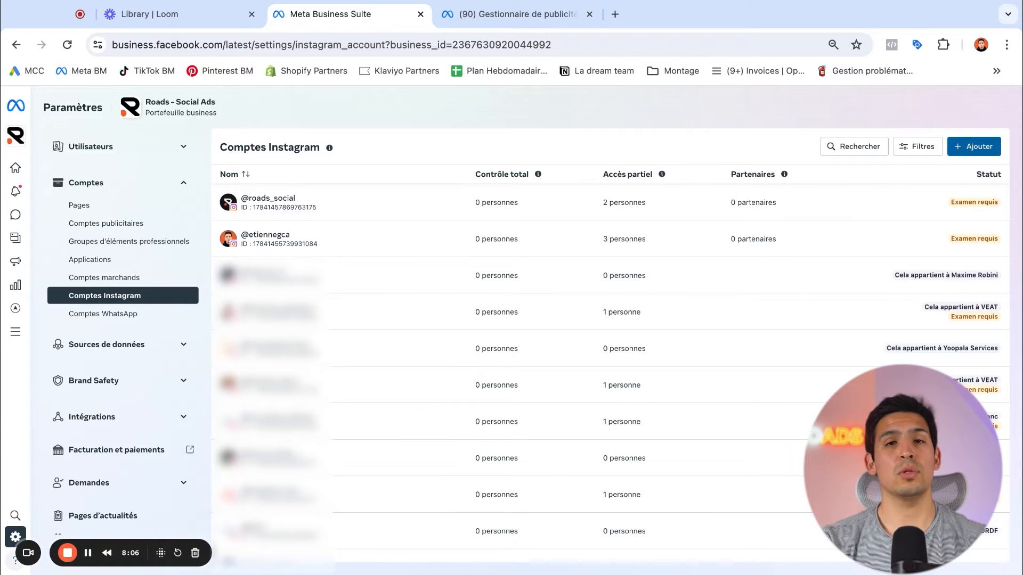
Read the Instagram account claim form, accept its terms without claiming an account, close it and look through the Instagram accounts list.
scroll(543, 279, down, 2)
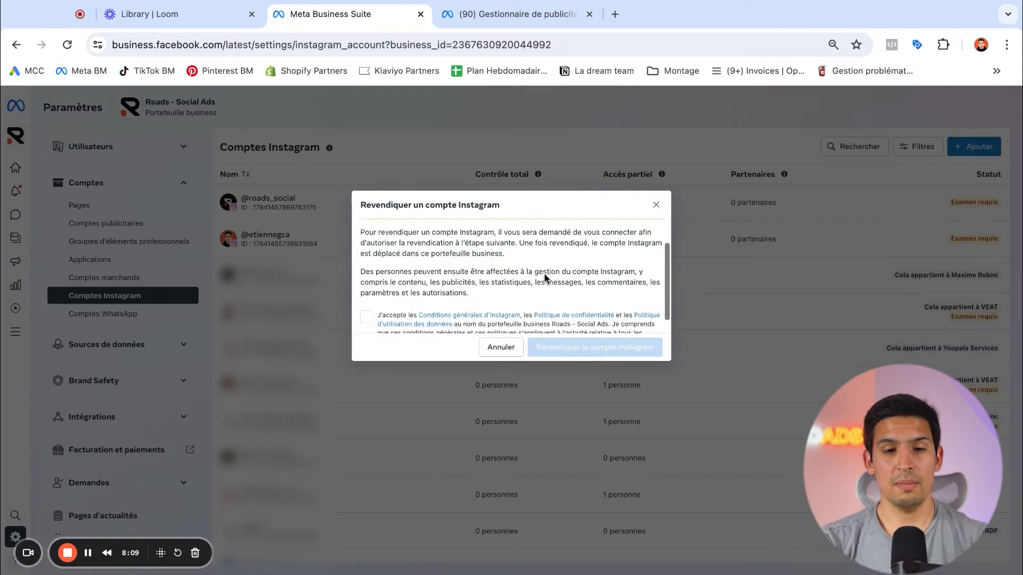
click(366, 303)
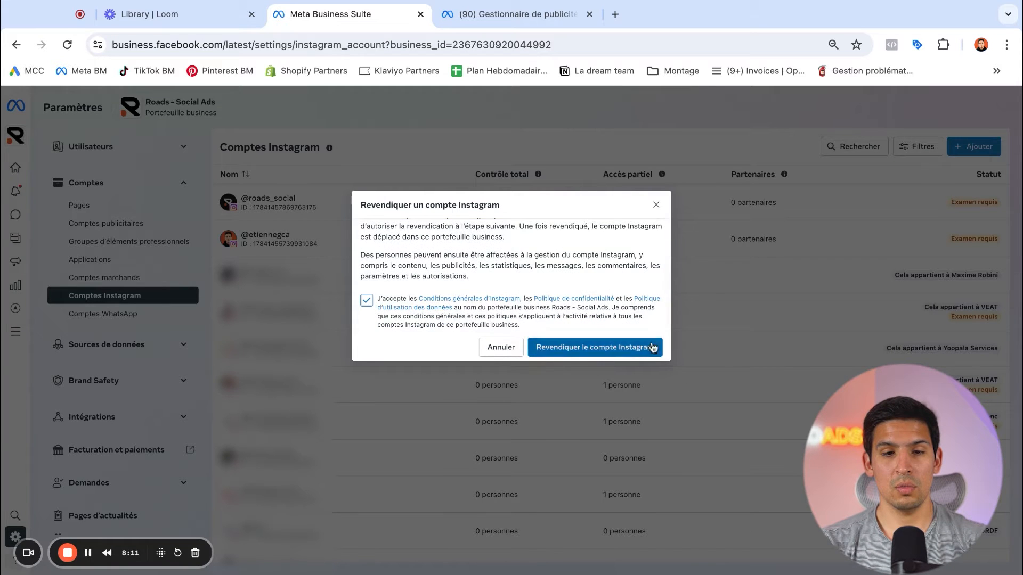
scroll(655, 207, up, 2)
click(656, 205)
scroll(708, 324, down, 12)
scroll(708, 324, up, 12)
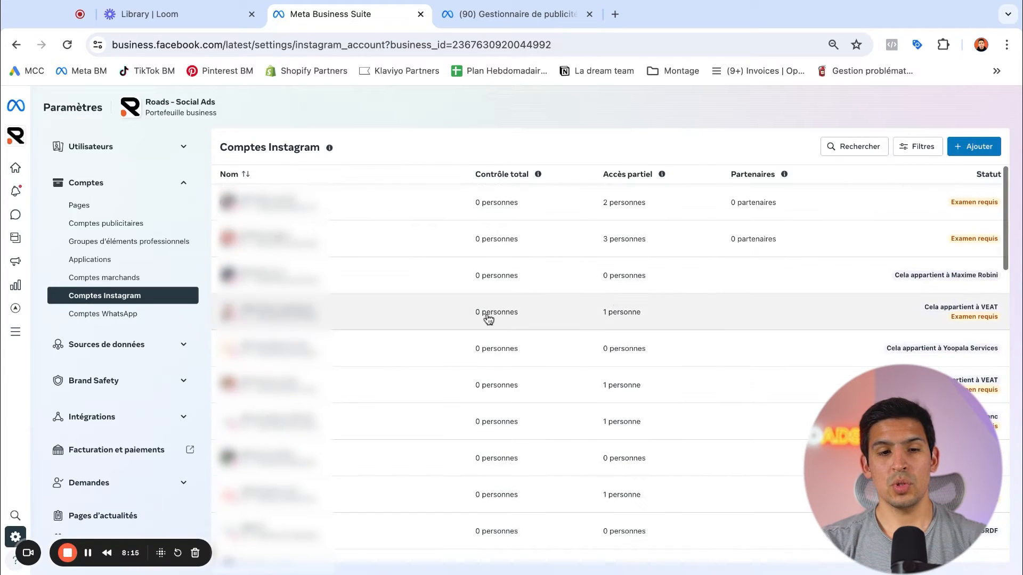
scroll(439, 357, down, 1)
scroll(439, 357, down, 2)
scroll(439, 356, up, 3)
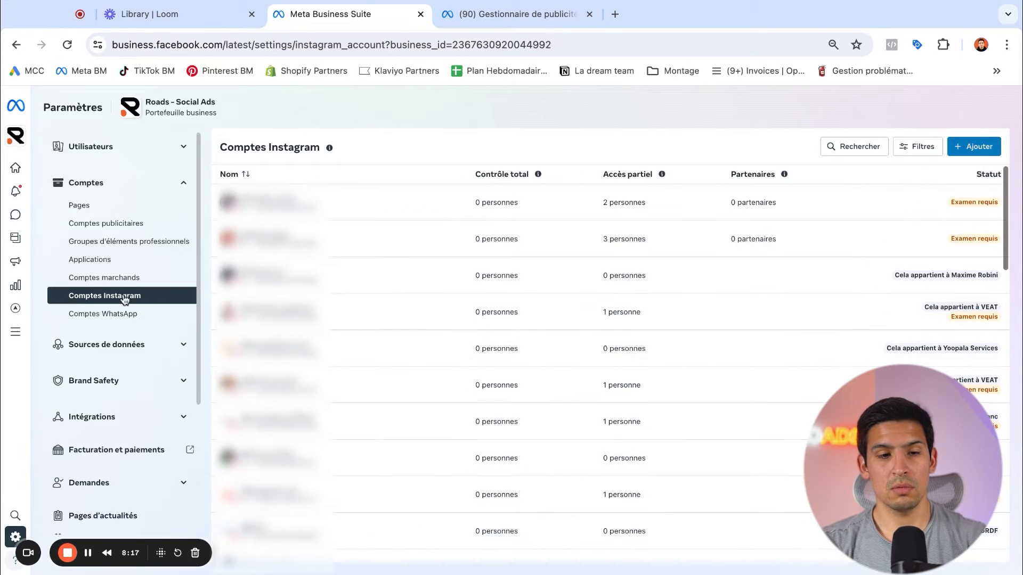
Open Comptes WhatsApp and view the form for adding a WhatsApp Business account without submitting it.
scroll(88, 293, down, 1)
click(88, 293)
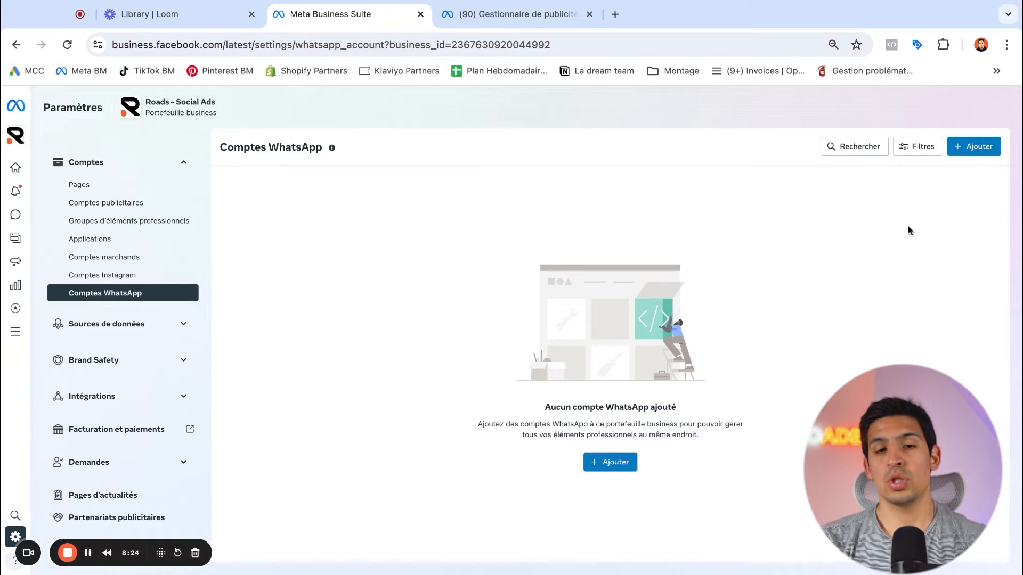
click(980, 151)
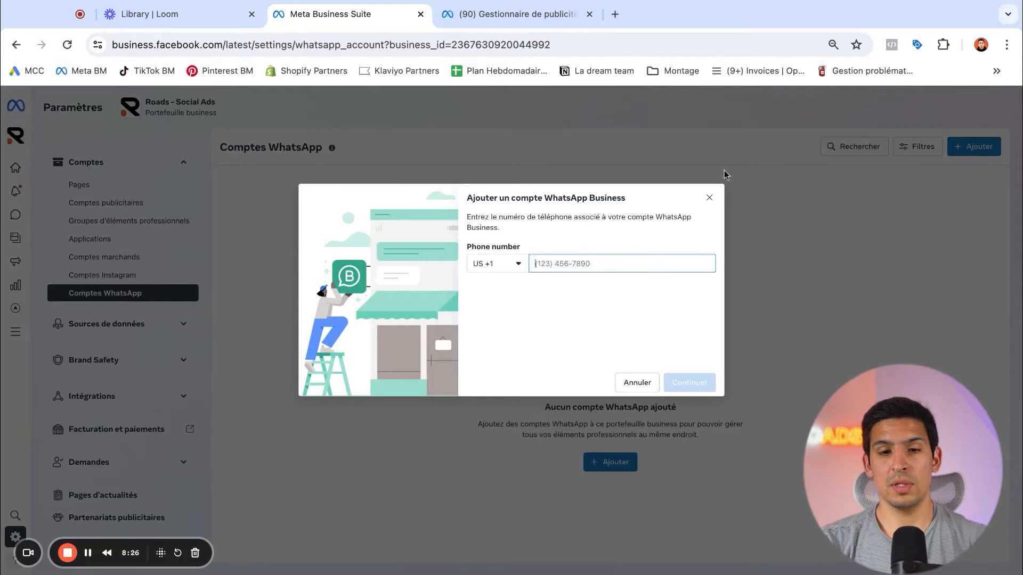
click(712, 200)
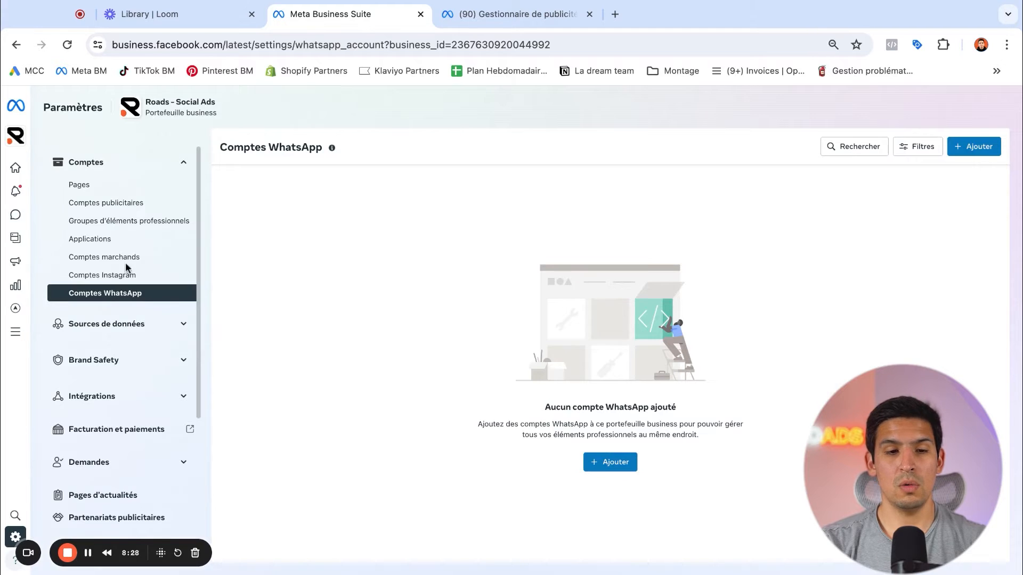
Collapse the Comptes section and expand Sources de données.
scroll(181, 224, up, 1)
click(179, 183)
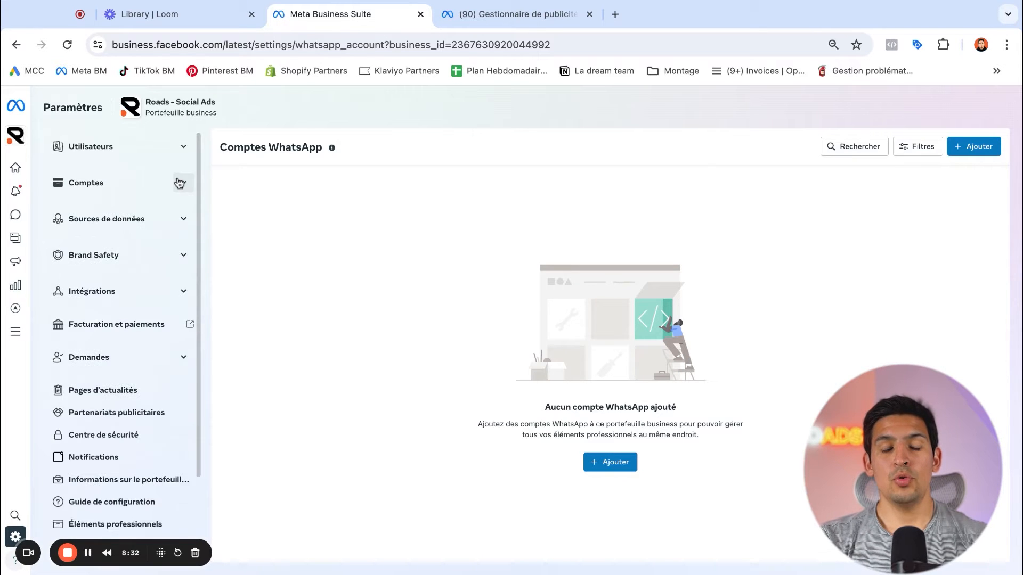
click(184, 219)
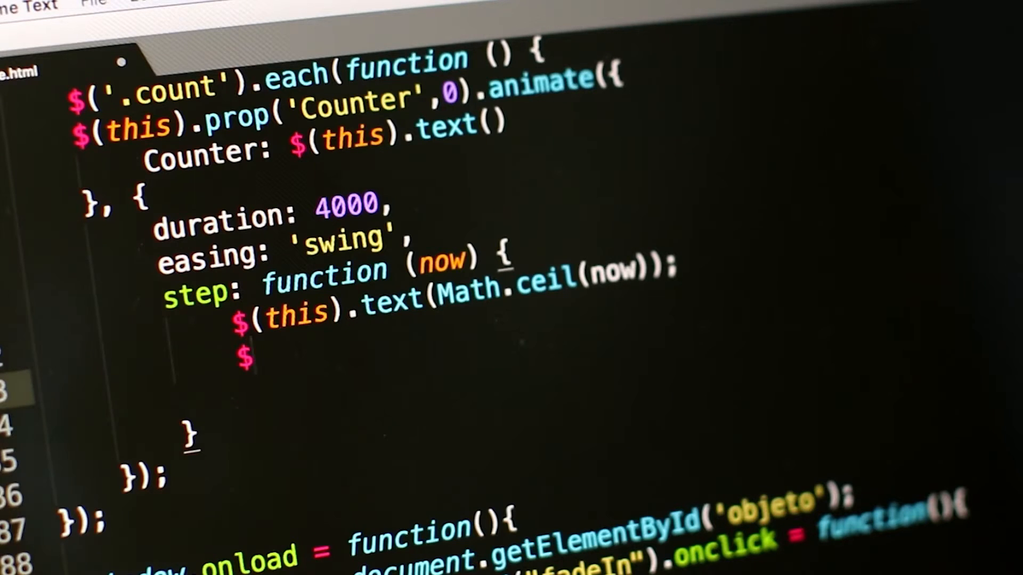
text(()
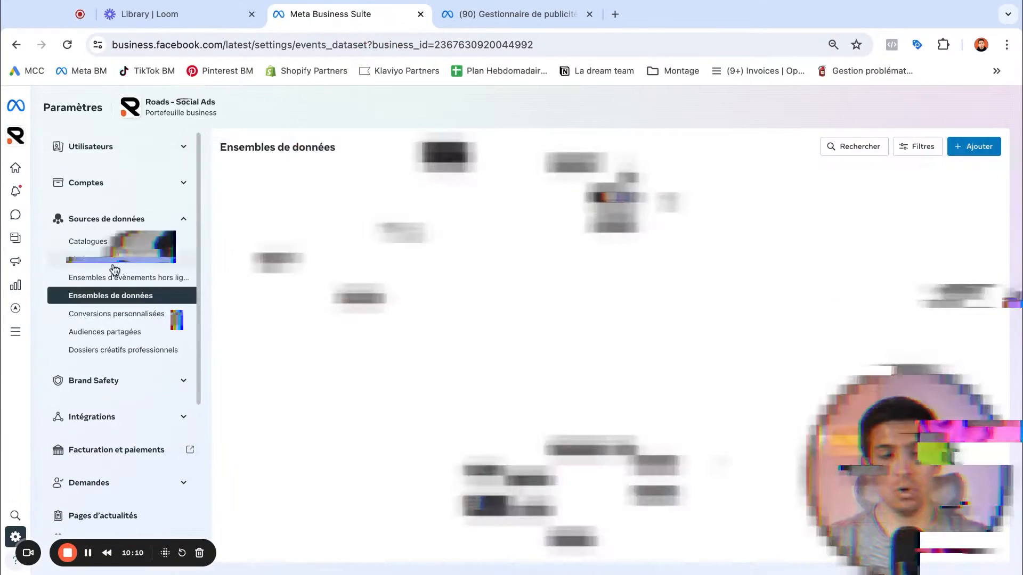
View the Pixels page, and in Ensembles de données start a new dataset named Ensemble de données.
click(114, 264)
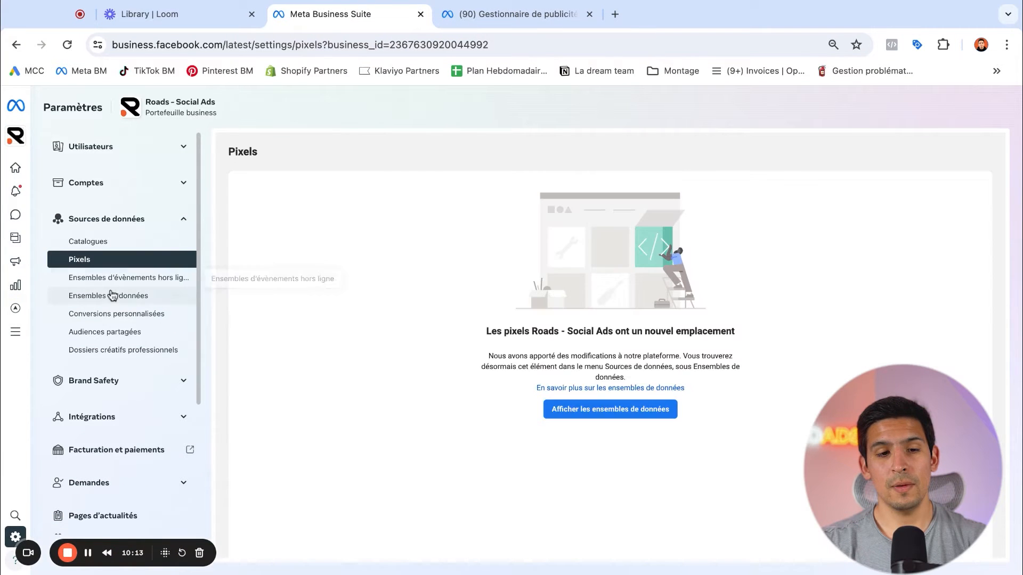
click(112, 296)
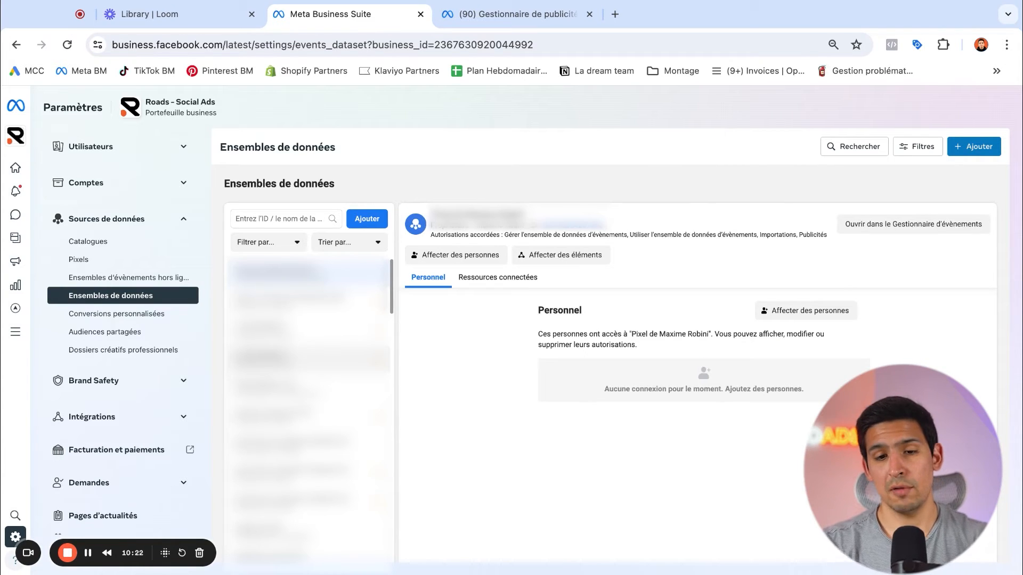
click(968, 155)
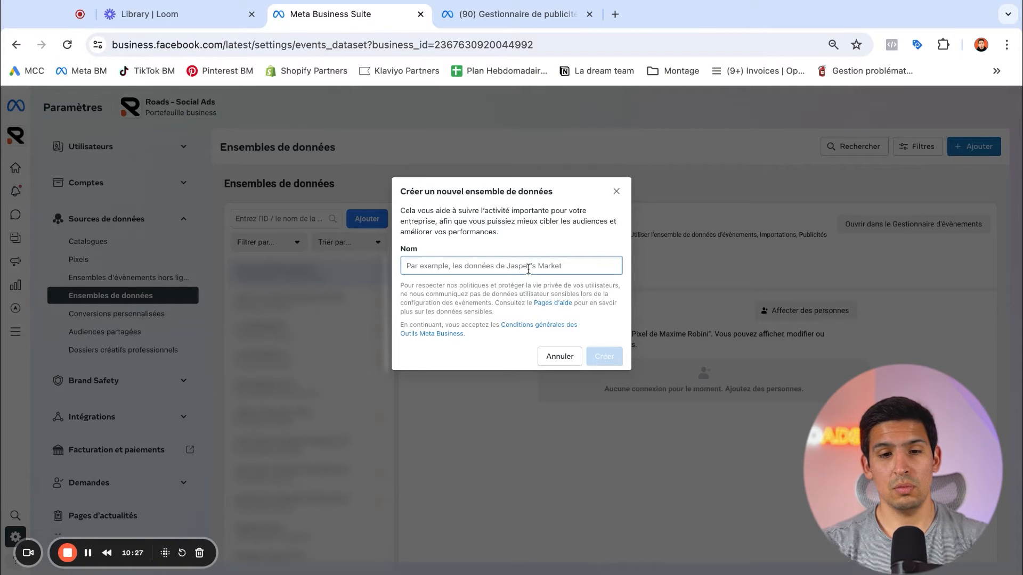
text(En)
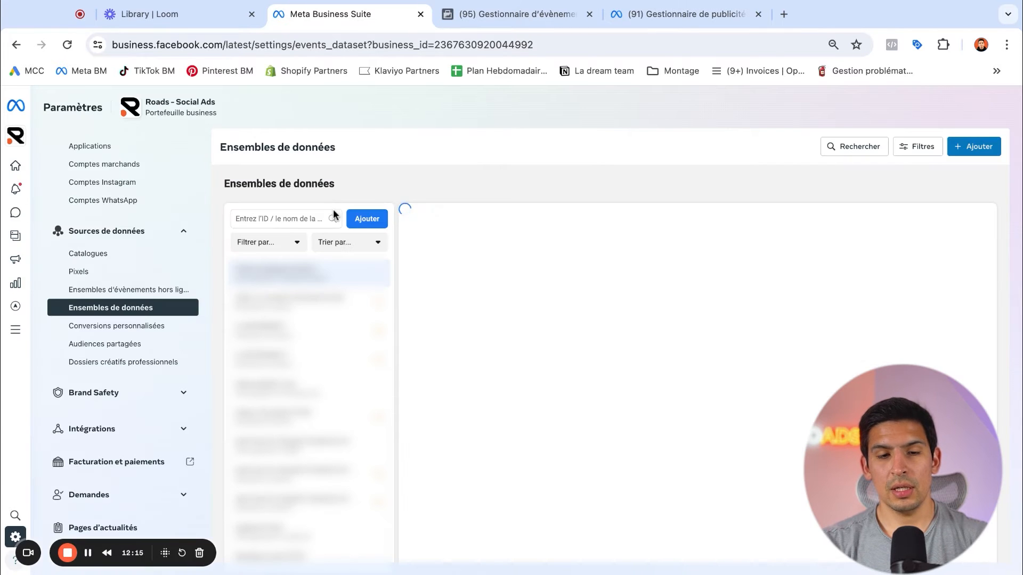
Search the datasets for "ensemble" and open the one named Ensemble de données.
click(281, 223)
text(ensemble)
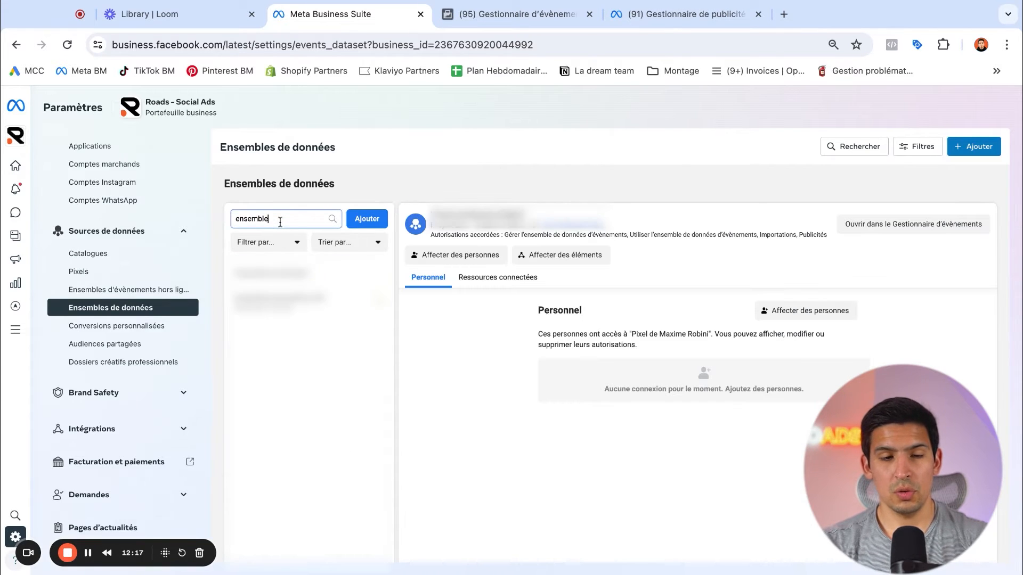
click(302, 274)
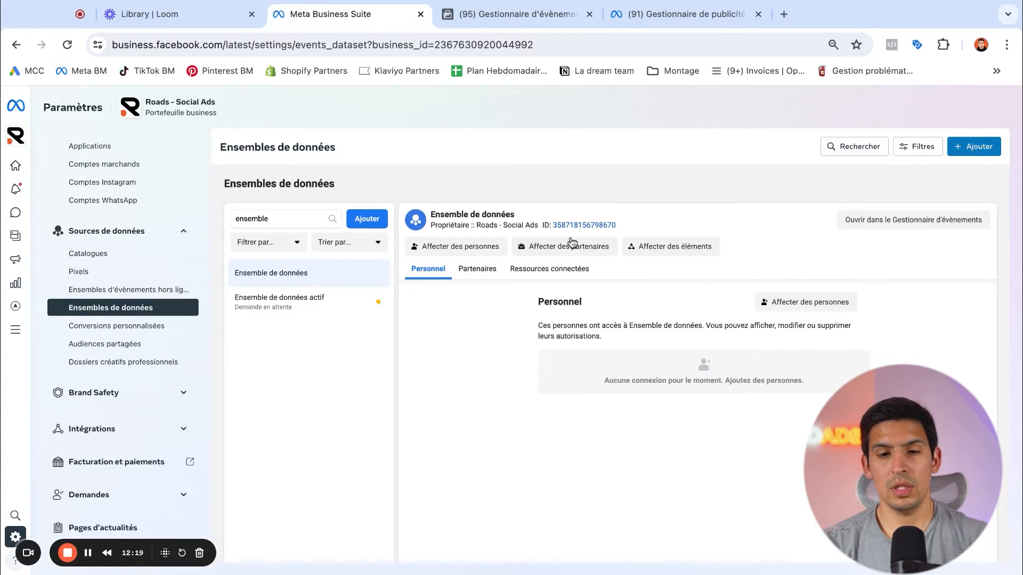
Assign one person to the Ensemble de données dataset with full control to manage the event dataset.
scroll(647, 331, down, 1)
click(779, 294)
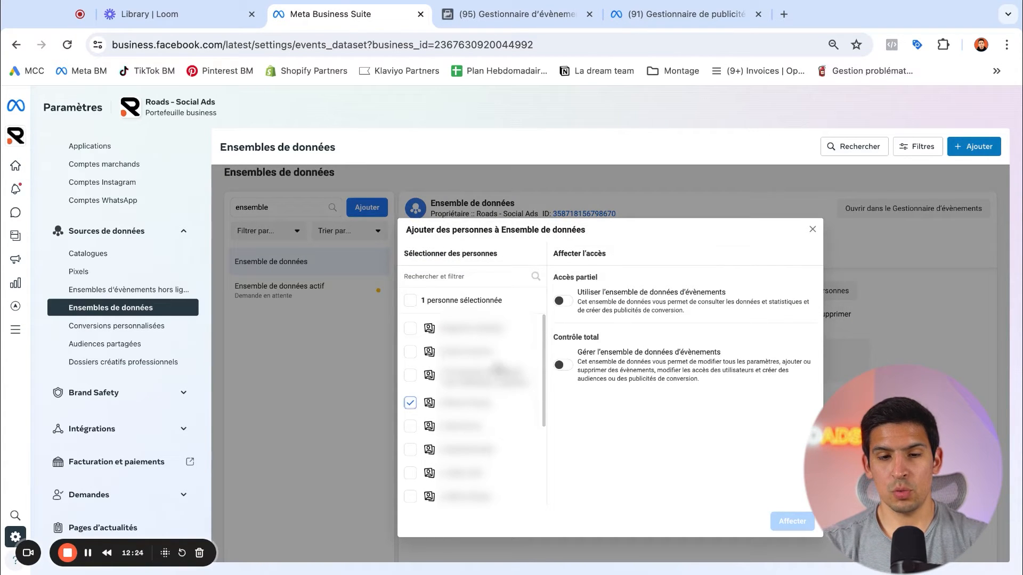
click(562, 365)
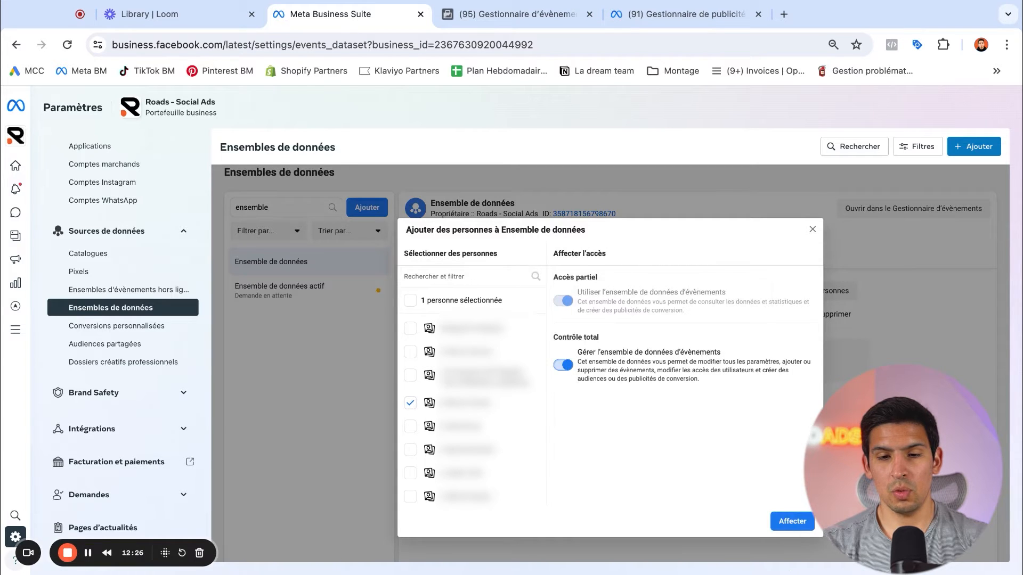
click(792, 521)
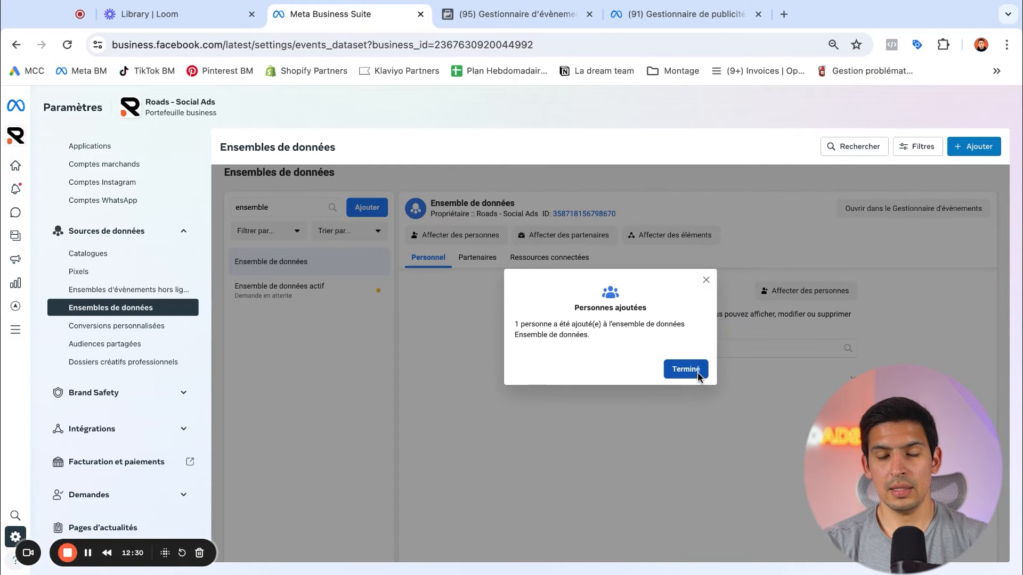
click(686, 370)
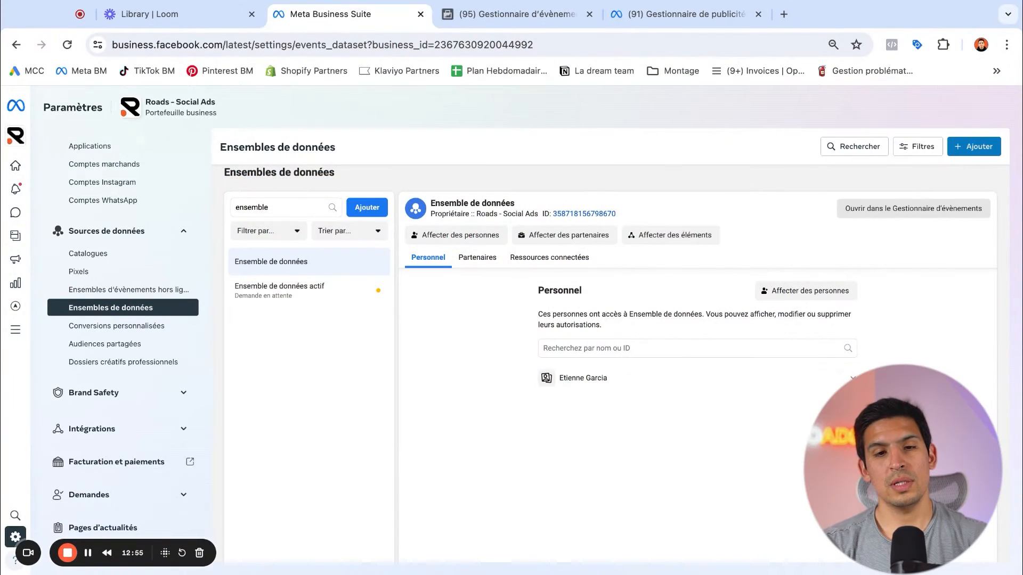
Open the dataset in the Gestionnaire d'évènements and review the Meta pixel setup options for collecting website events.
click(913, 209)
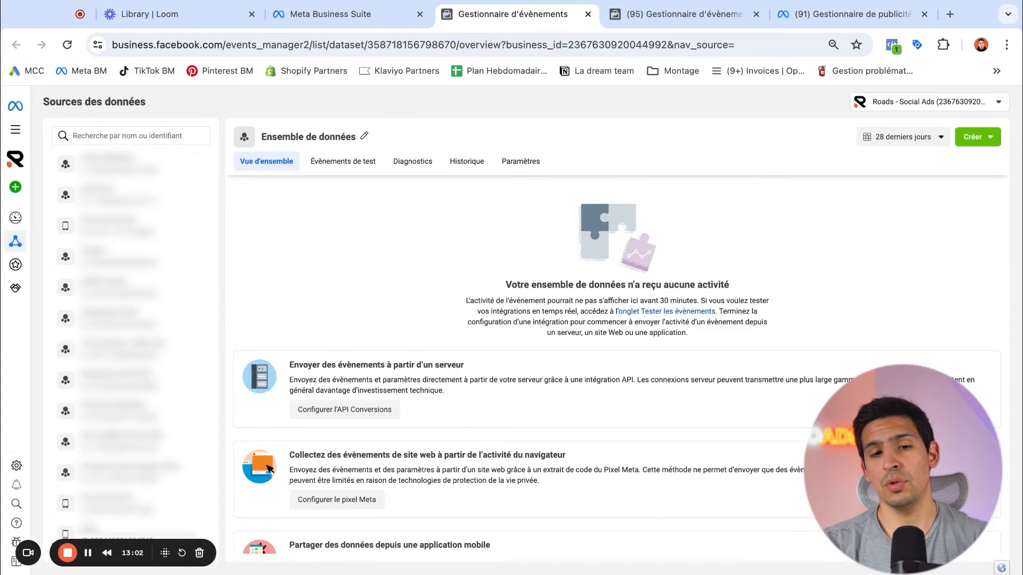
scroll(353, 379, down, 2)
drag(305, 376, 491, 376)
click(479, 377)
scroll(390, 402, down, 1)
click(337, 395)
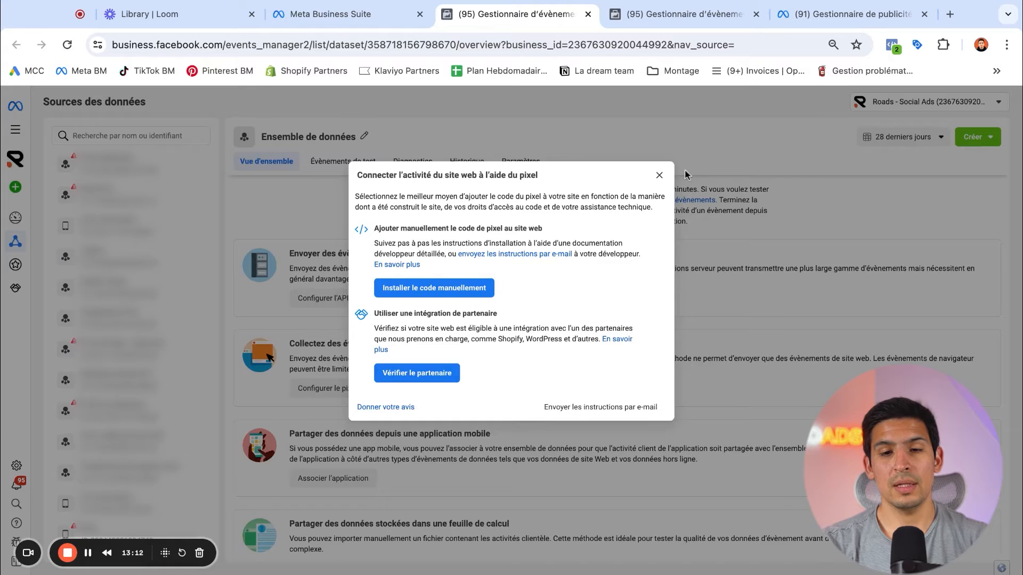
click(659, 176)
Review the Conversions API setup options and return to the dataset's settings in Meta Business Suite.
scroll(385, 294, down, 1)
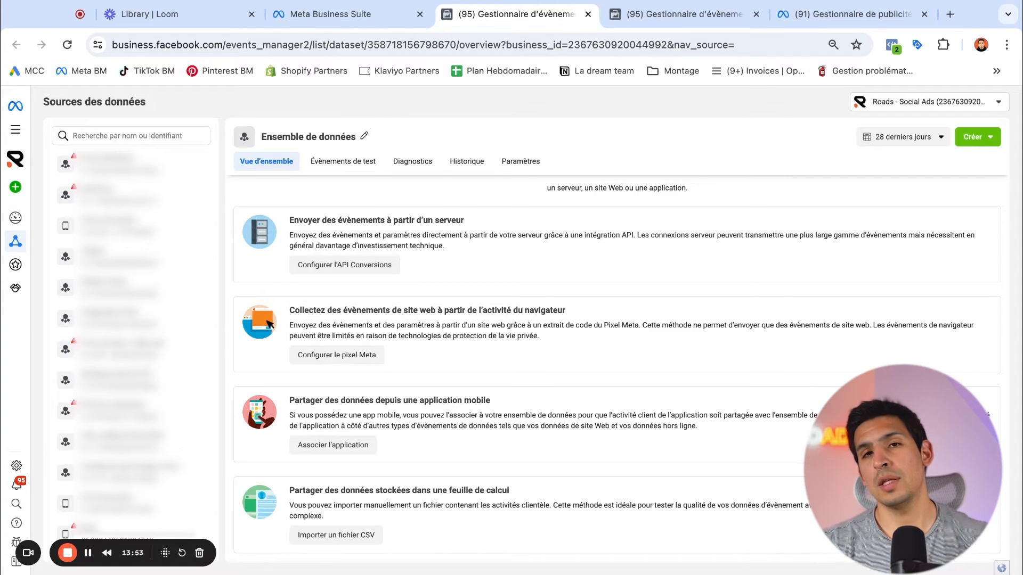
click(382, 257)
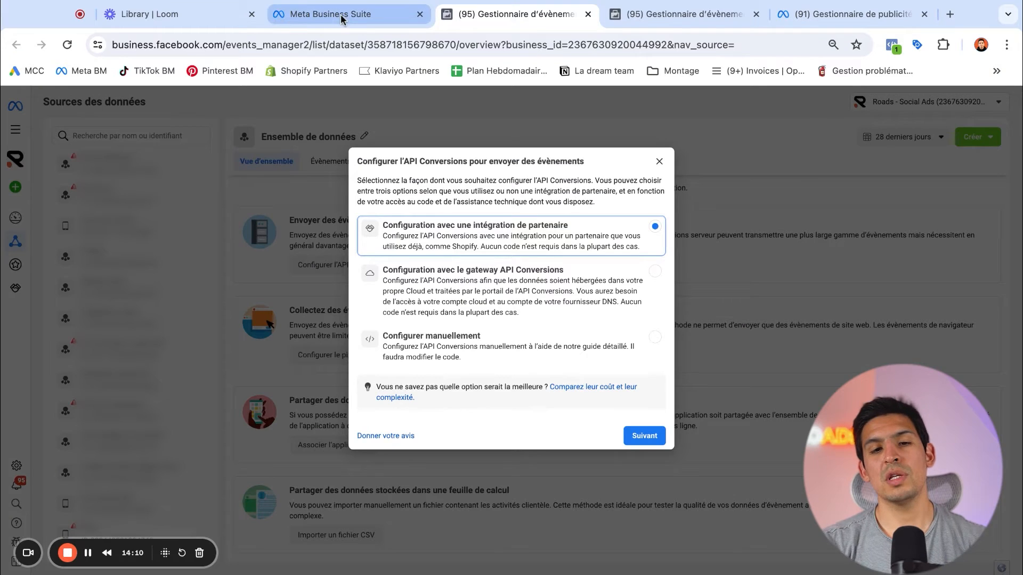
click(341, 16)
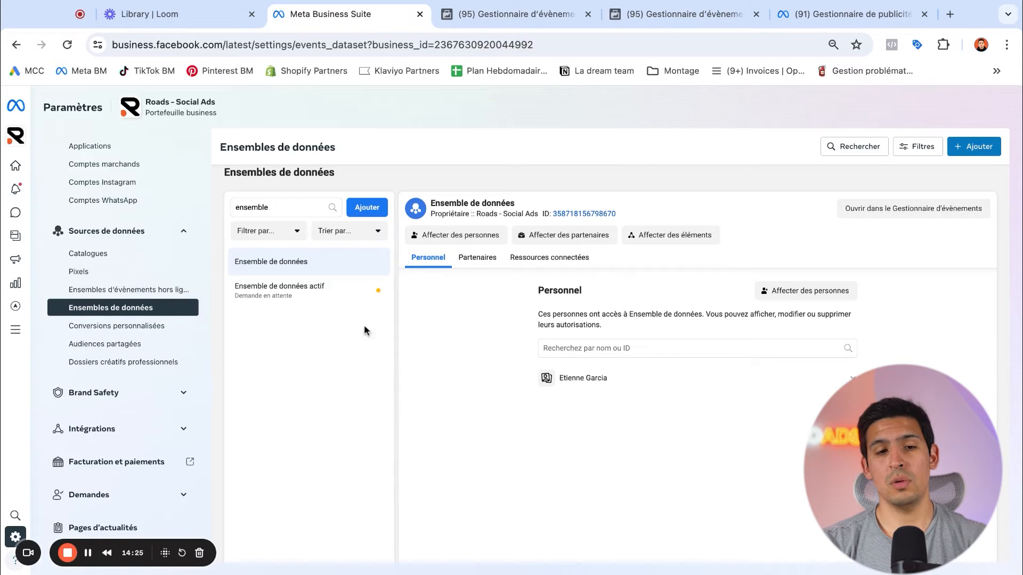
View the dialogs for assigning people and adding ad accounts to the Ensemble de données dataset without changing anything.
click(797, 294)
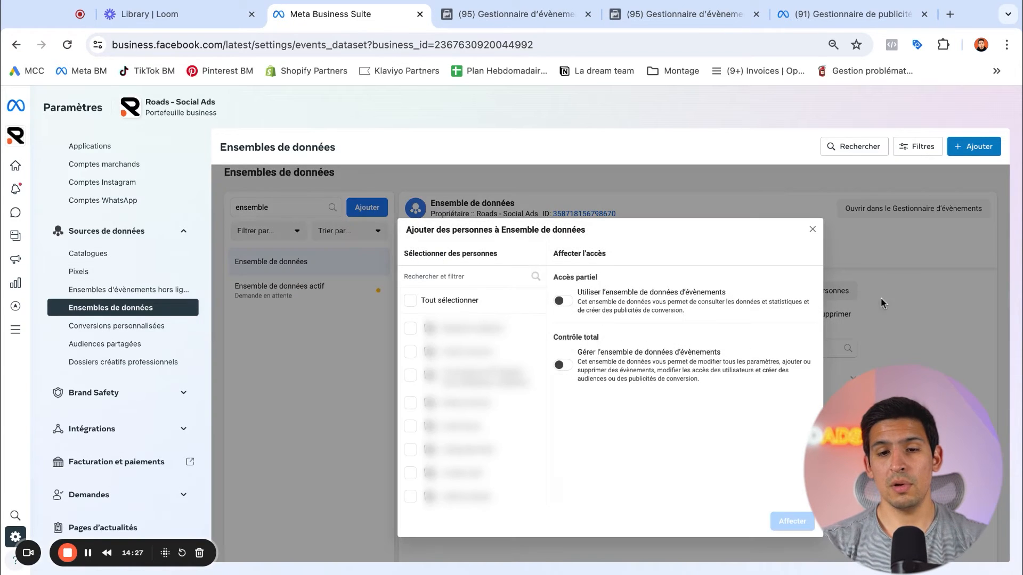
click(812, 229)
click(701, 238)
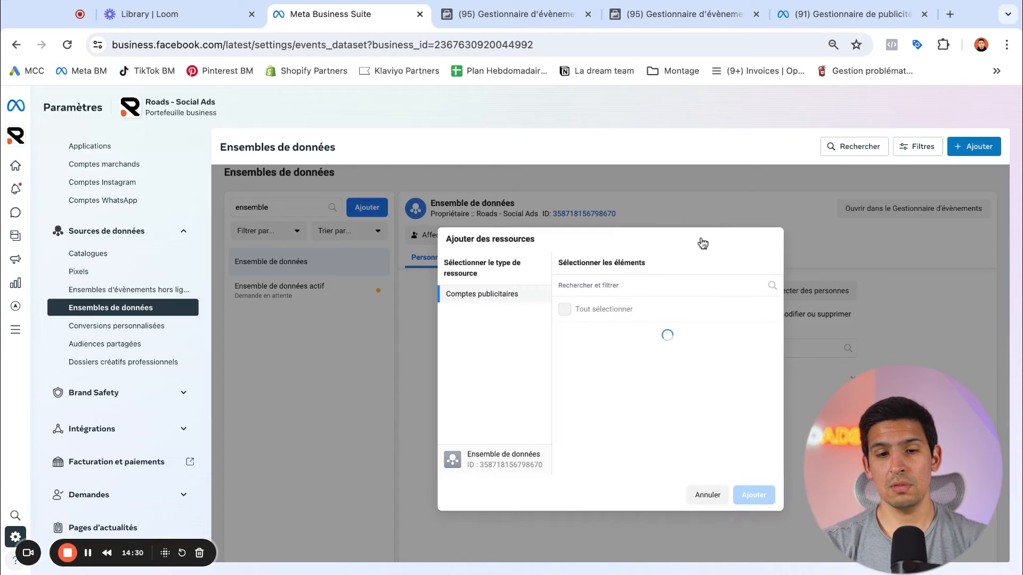
click(878, 307)
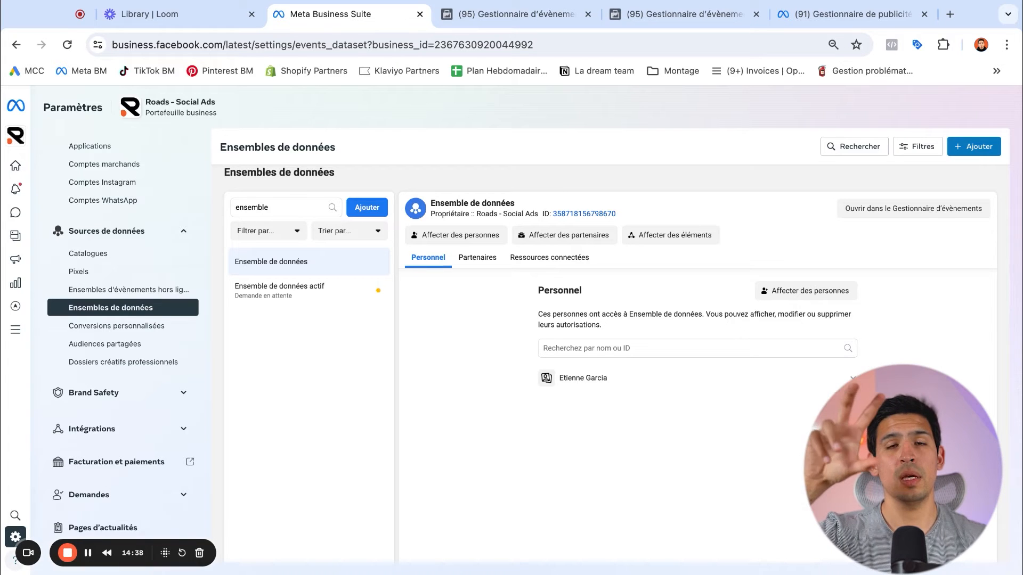
Show how to pick an ad account to connect to the Ensemble de données dataset, and dismiss the dialog without adding it.
click(663, 238)
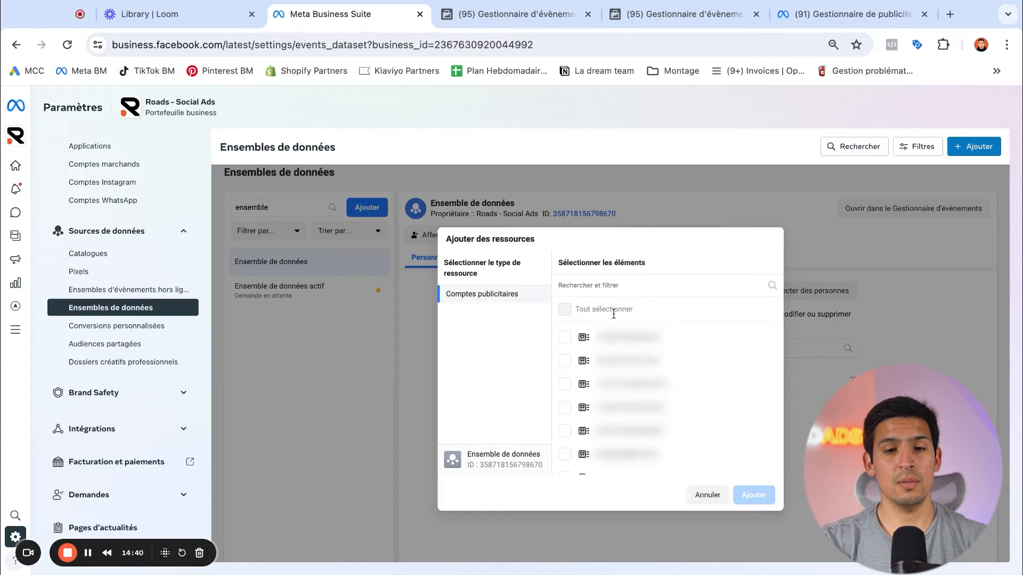
scroll(566, 349, down, 3)
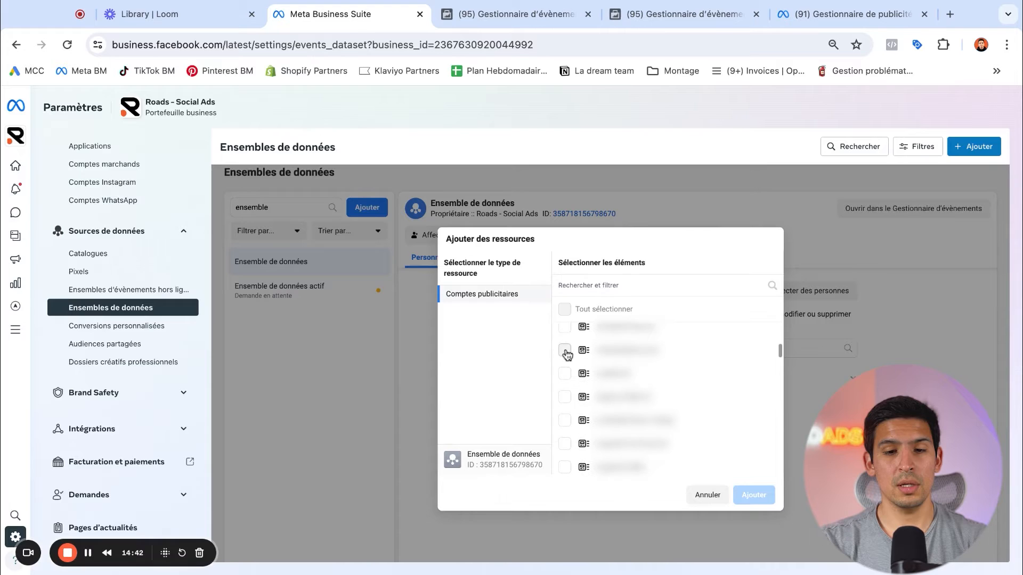
click(565, 350)
click(855, 332)
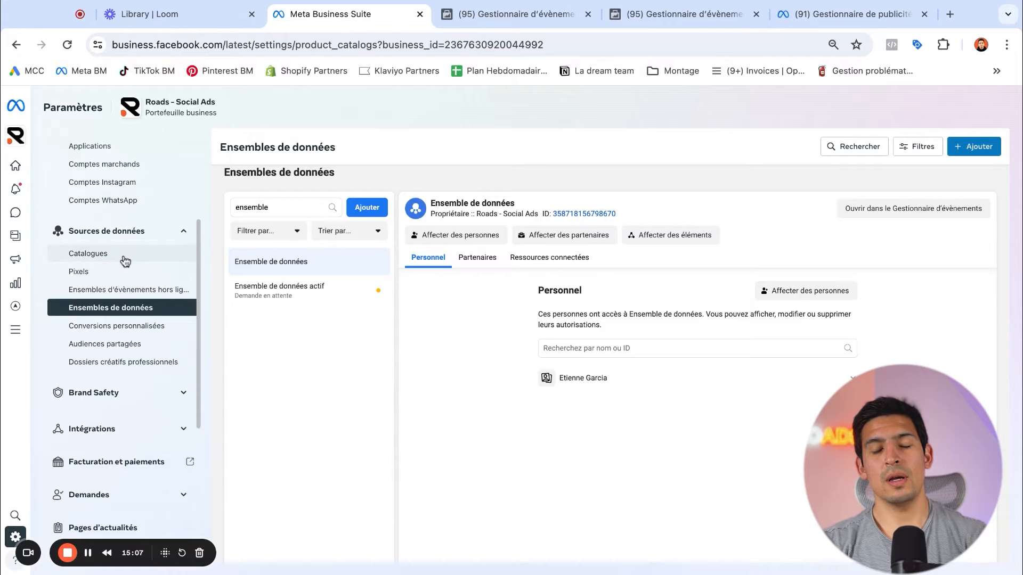
Open the Catalogues settings and view the new catalogue dialog with its type options, dismissing it without creating a catalogue.
click(124, 260)
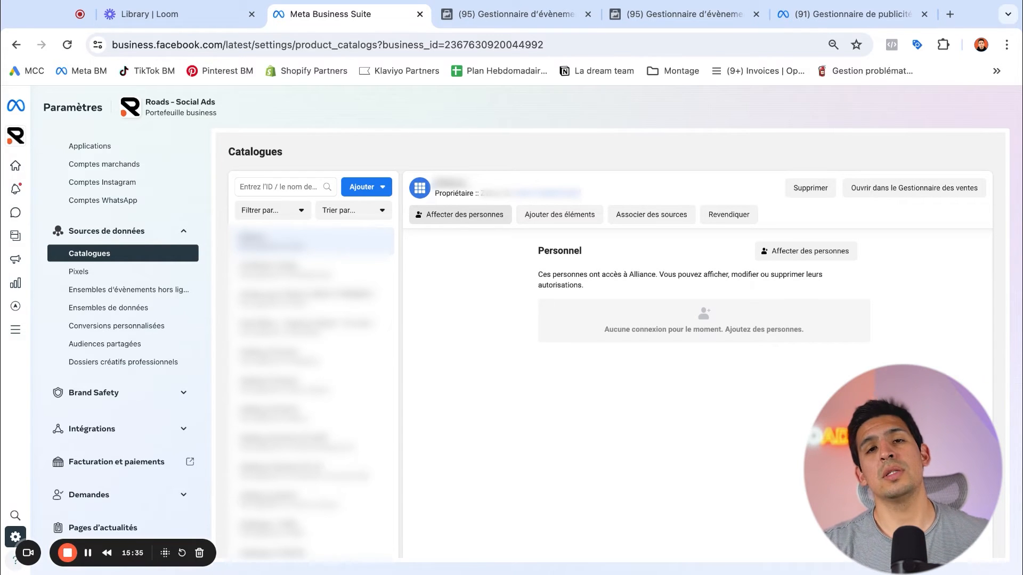
click(367, 186)
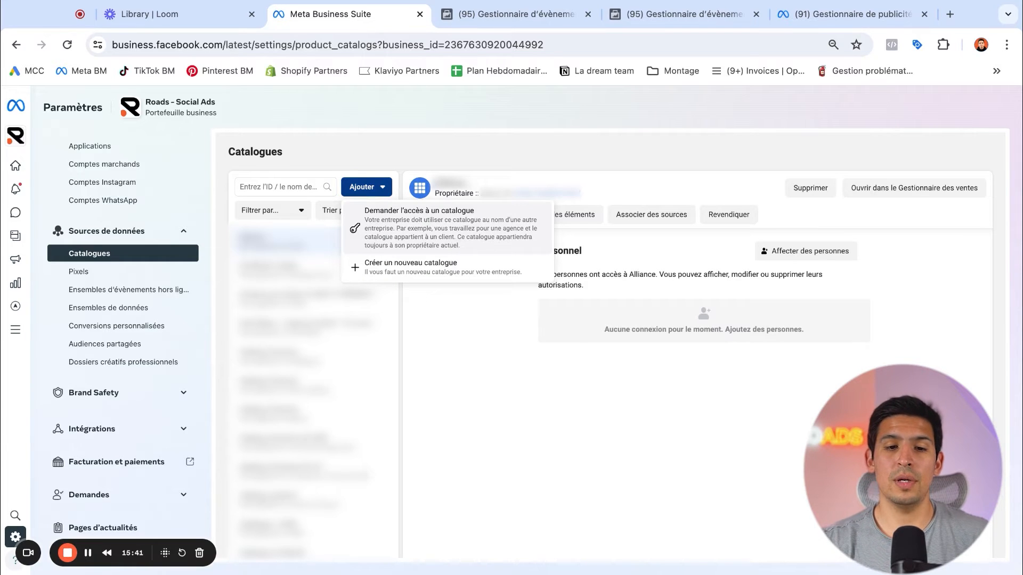
click(467, 269)
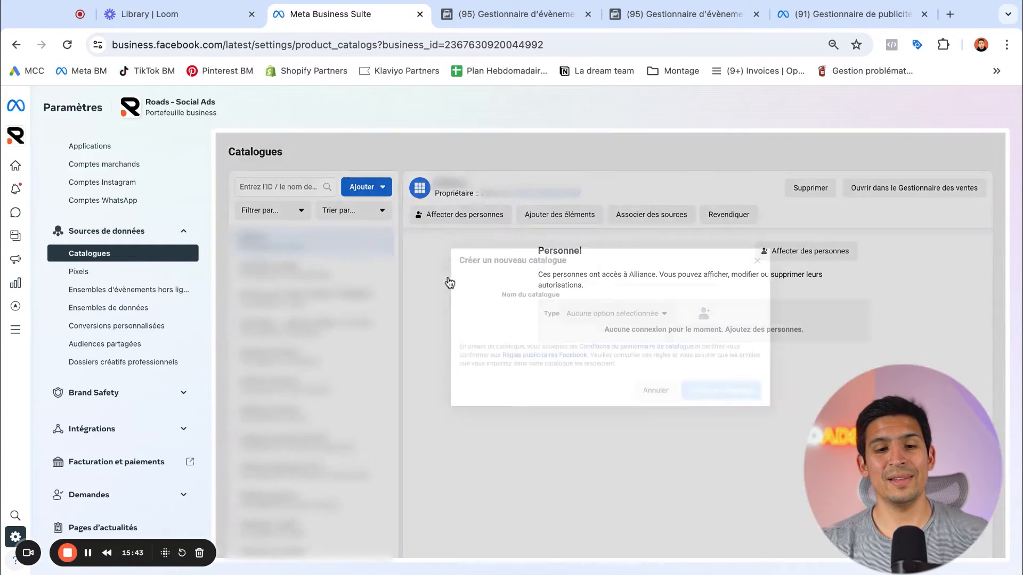
click(621, 315)
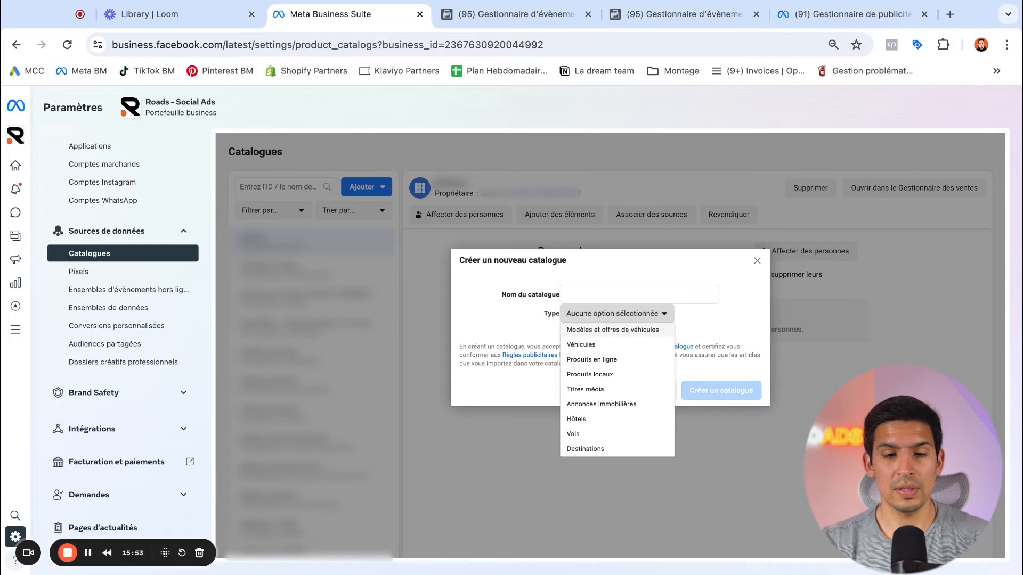
click(541, 323)
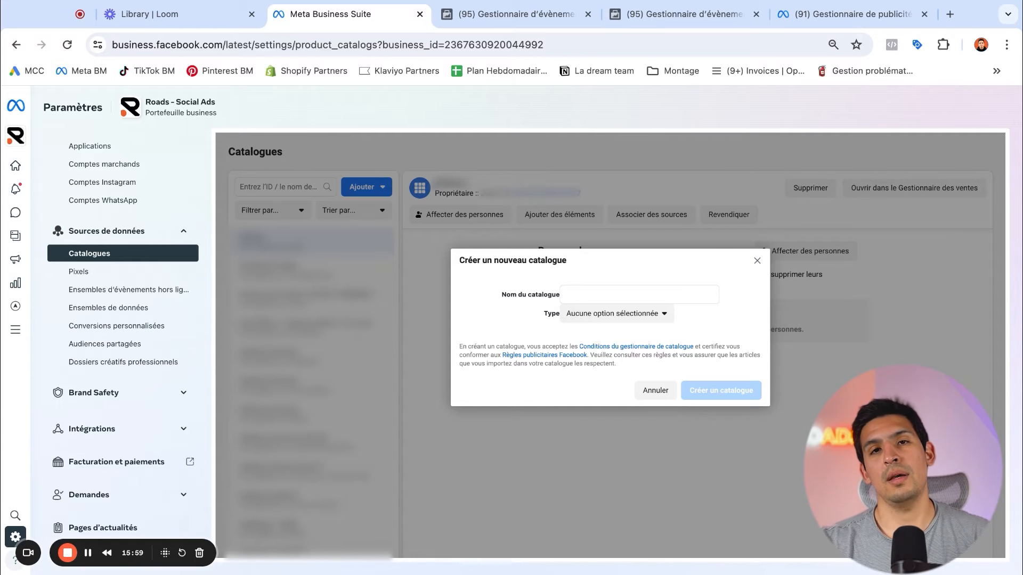
key(Escape)
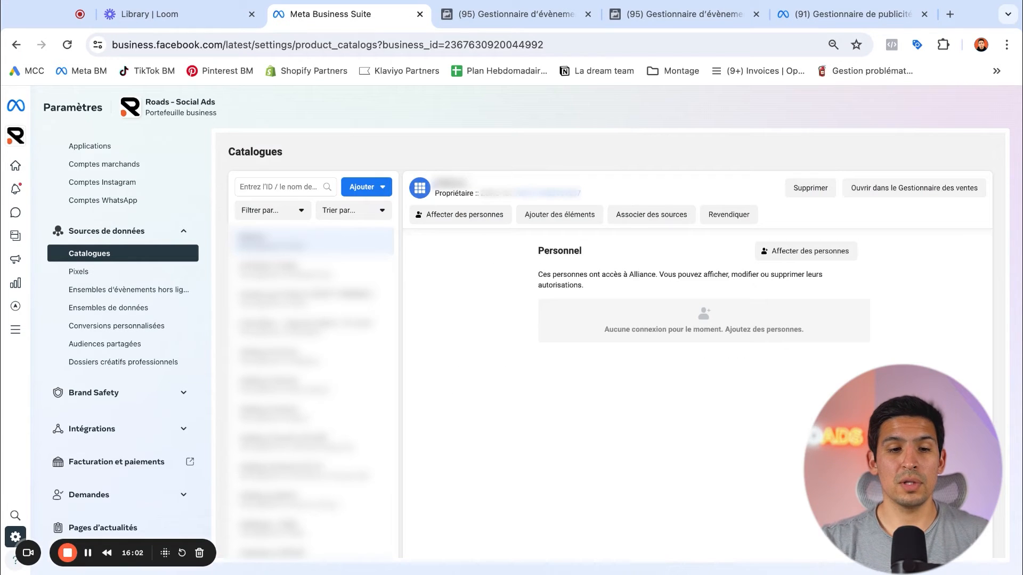
Select an existing catalogue and view the access levels that can be assigned to people, without assigning anyone.
click(298, 332)
click(808, 252)
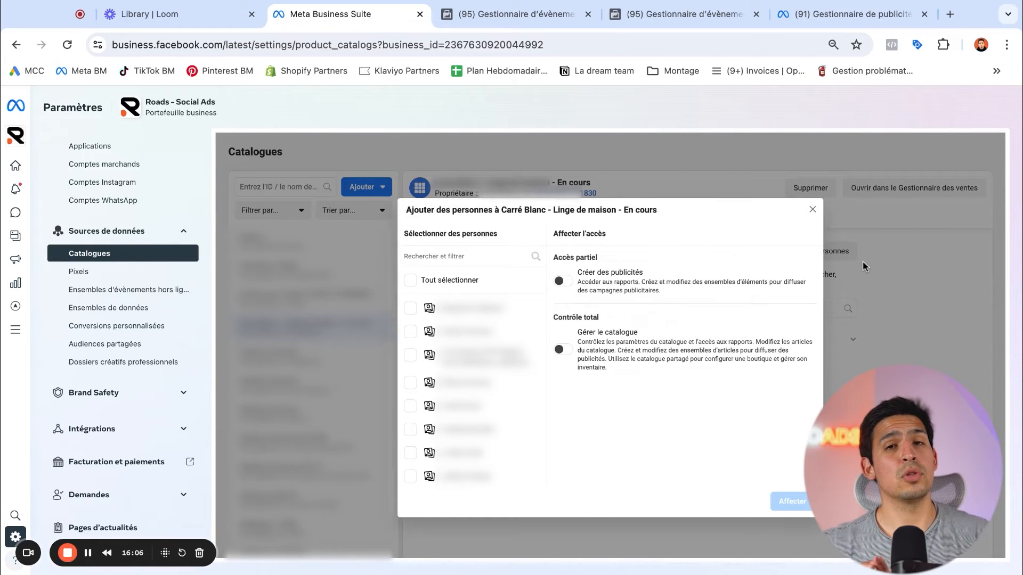
click(811, 209)
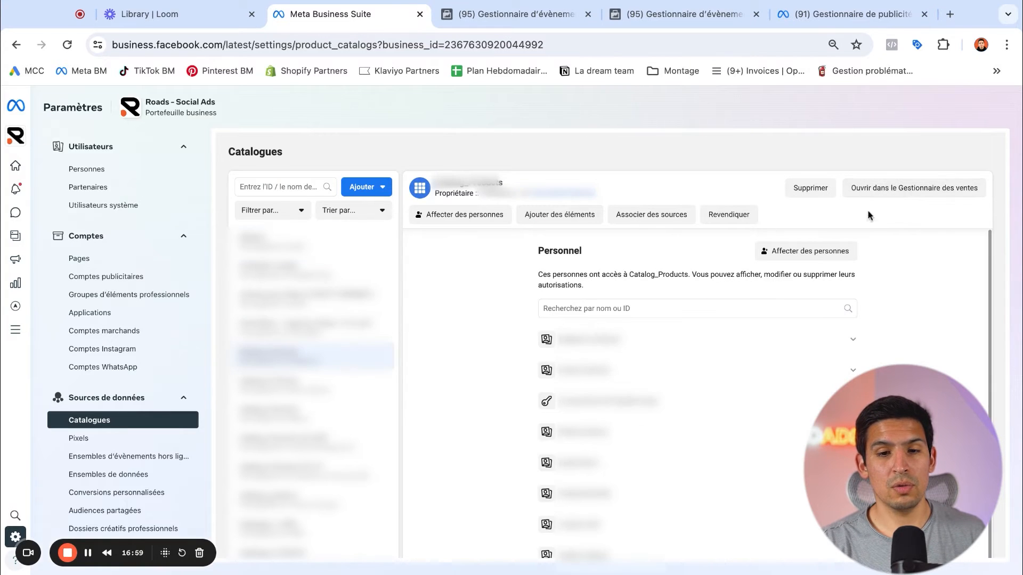
Open the Catalog_Products catalogue in the Gestionnaire des ventes, view its Ensembles and Sources de données, and return to the business settings.
click(912, 188)
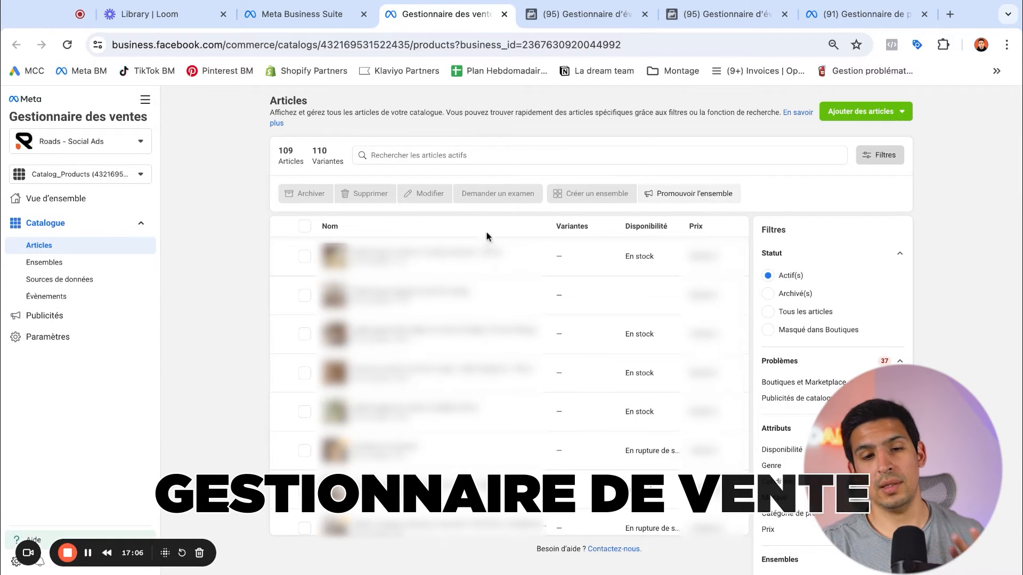
click(63, 263)
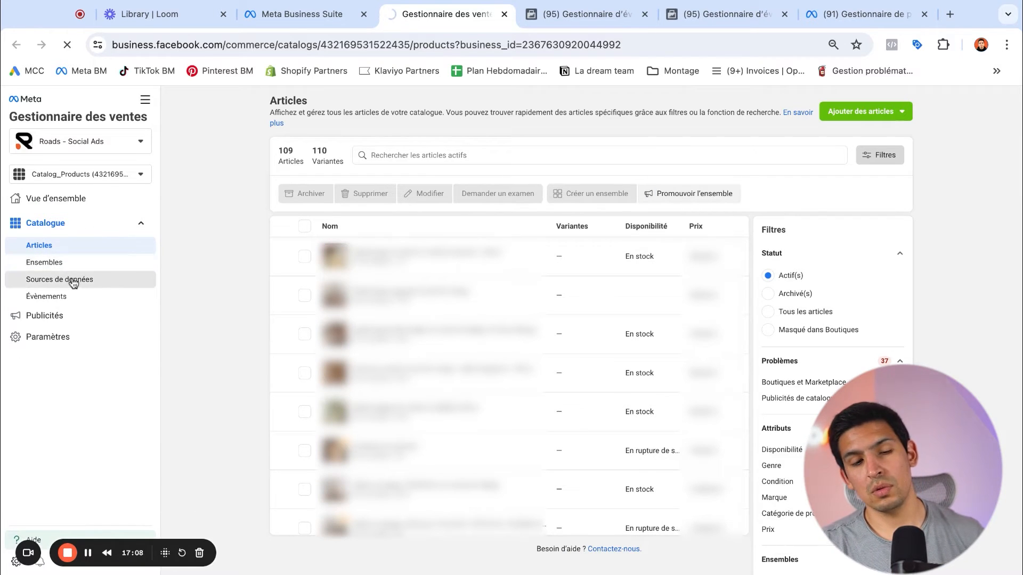
click(74, 283)
click(308, 19)
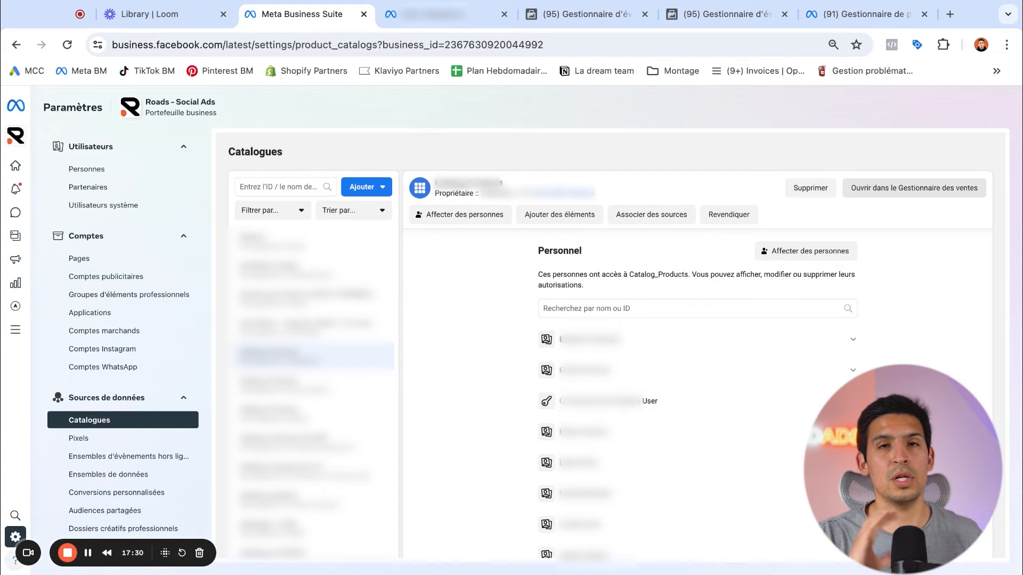
Collapse the Comptes and Sources de données sections in the settings navigation.
scroll(183, 338, down, 2)
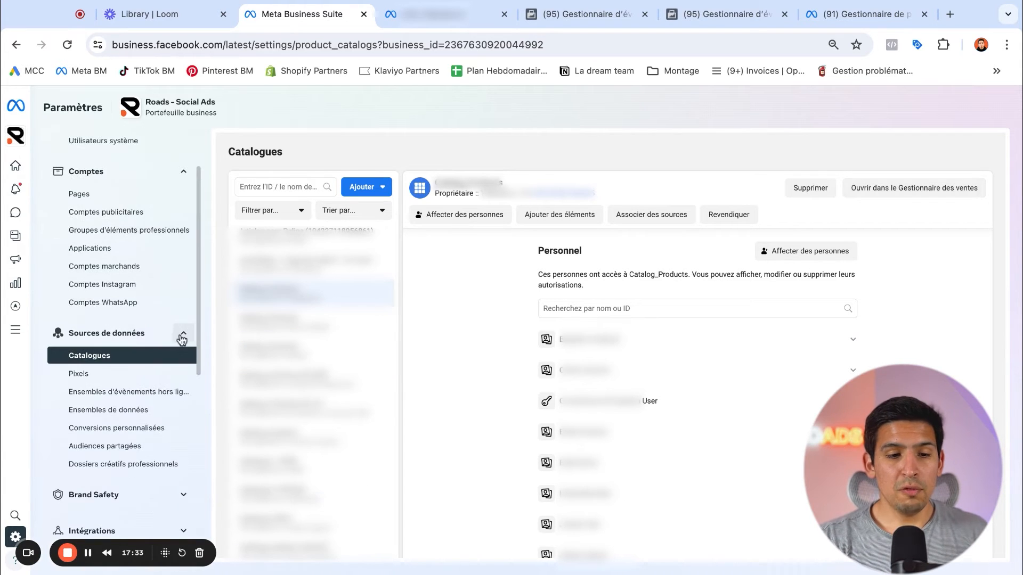
scroll(177, 233, up, 1)
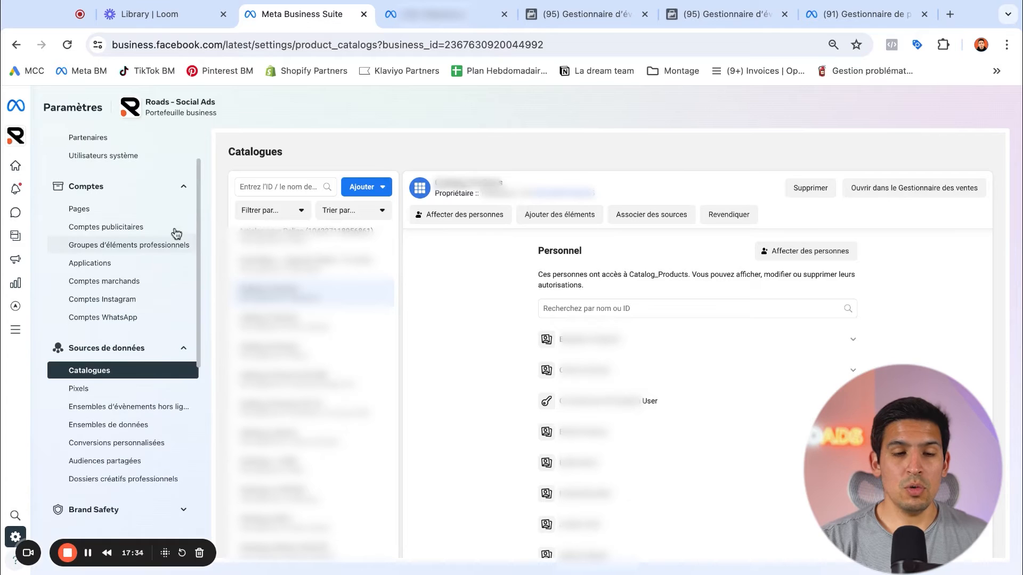
click(182, 194)
click(183, 223)
scroll(179, 264, up, 2)
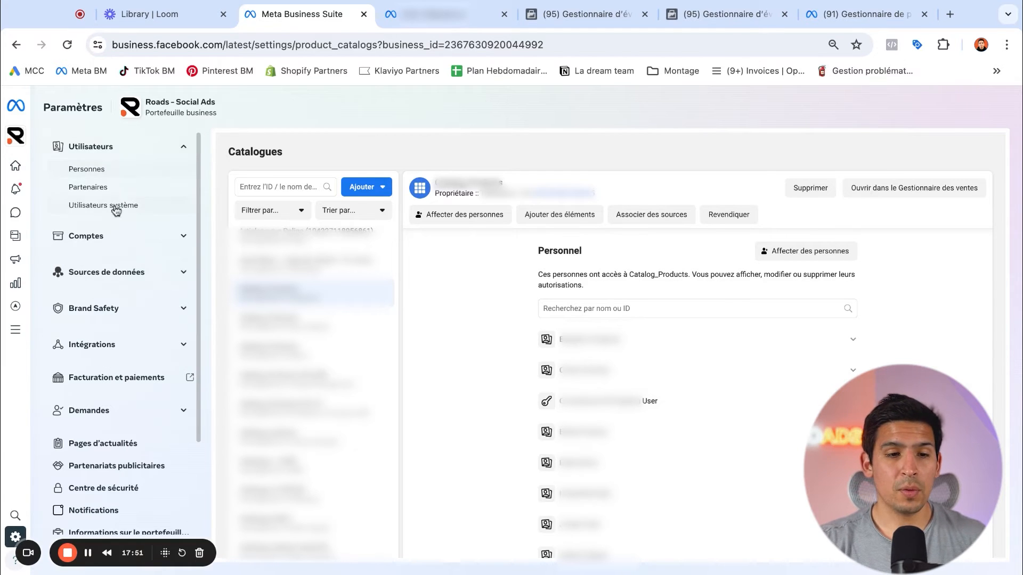
Open the Personnes settings under Utilisateurs and review the portfolio access of the people listed.
click(117, 177)
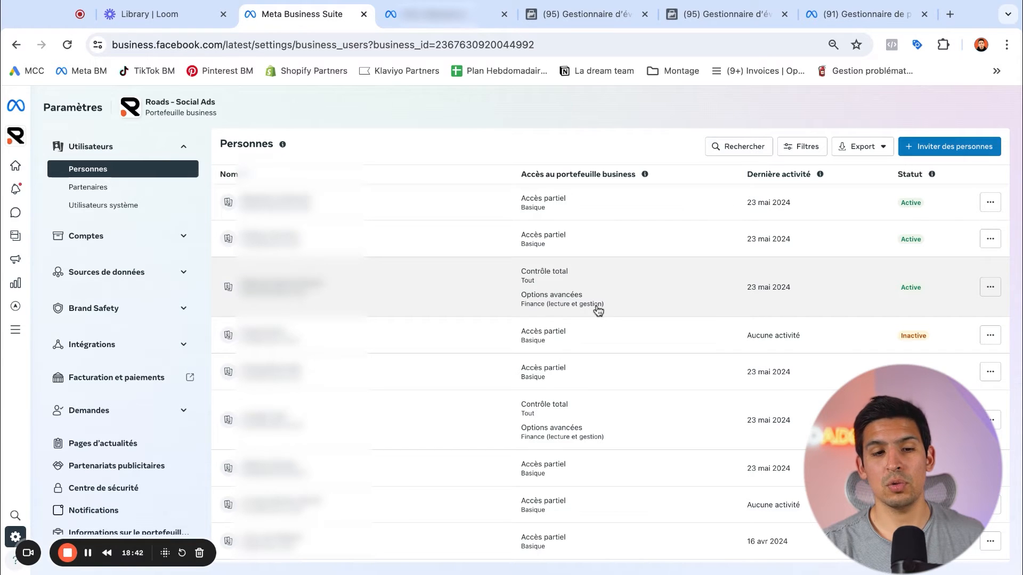
scroll(379, 222, down, 1)
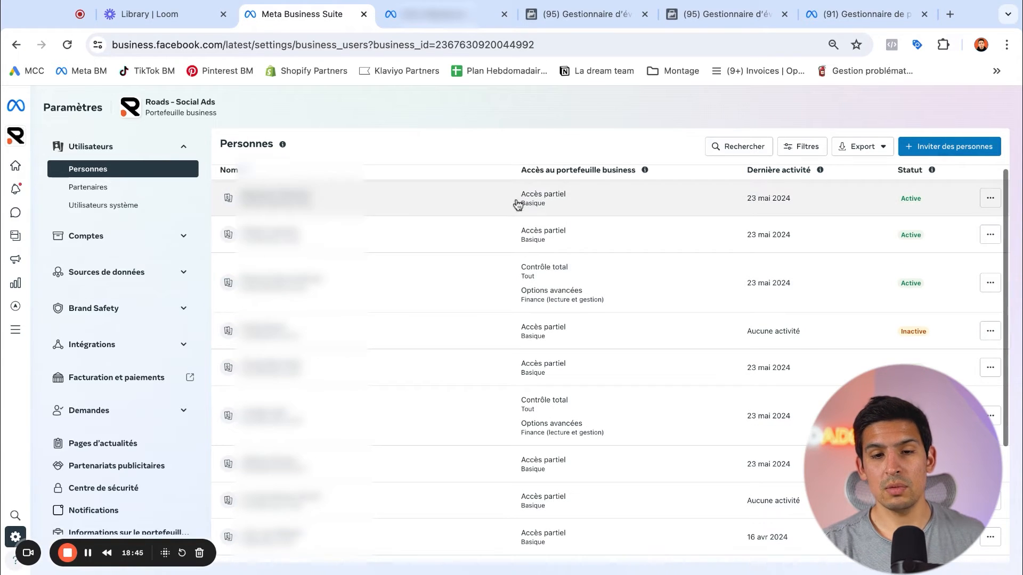
scroll(516, 203, down, 3)
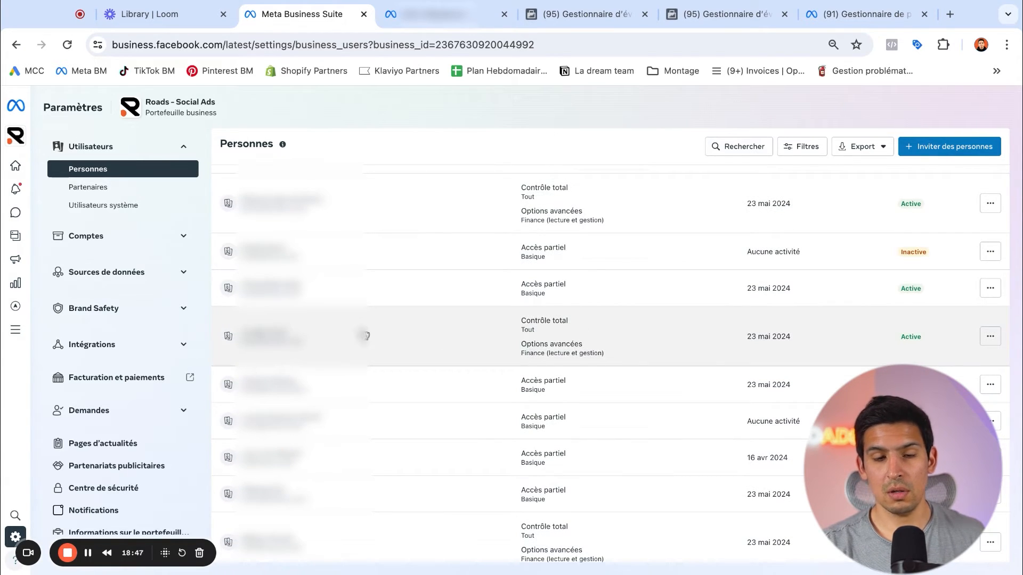
scroll(562, 333, up, 5)
Start inviting a person with their e-mail address and try the temporary and Meta Spark access options, leaving both off.
click(937, 151)
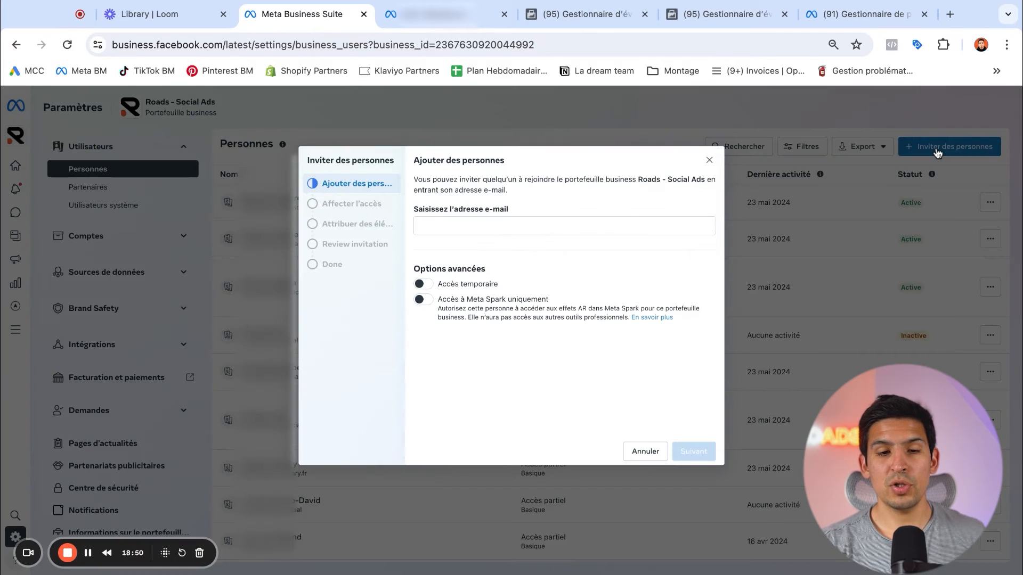
click(513, 228)
key(ctrl+v)
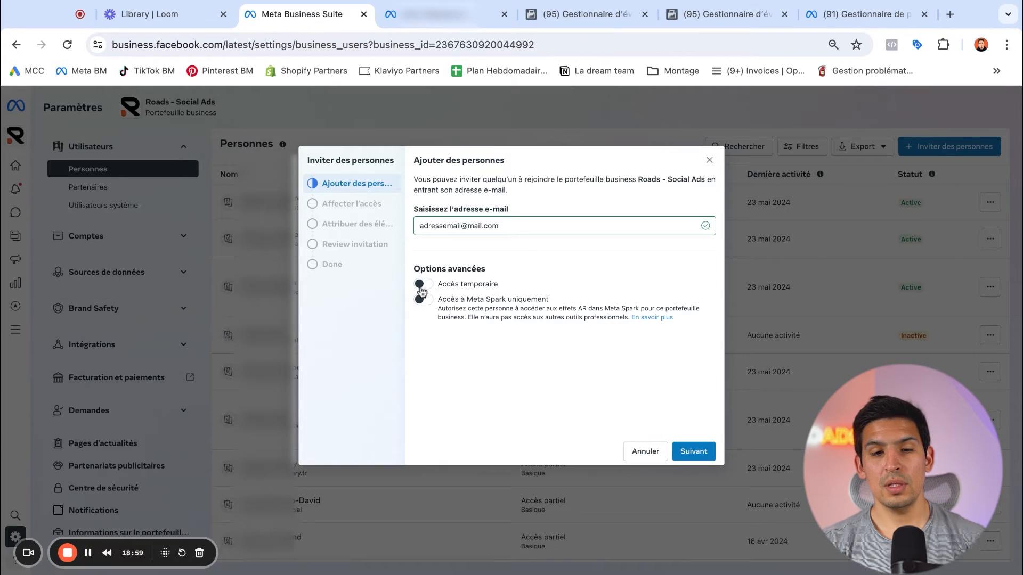
click(422, 285)
click(422, 287)
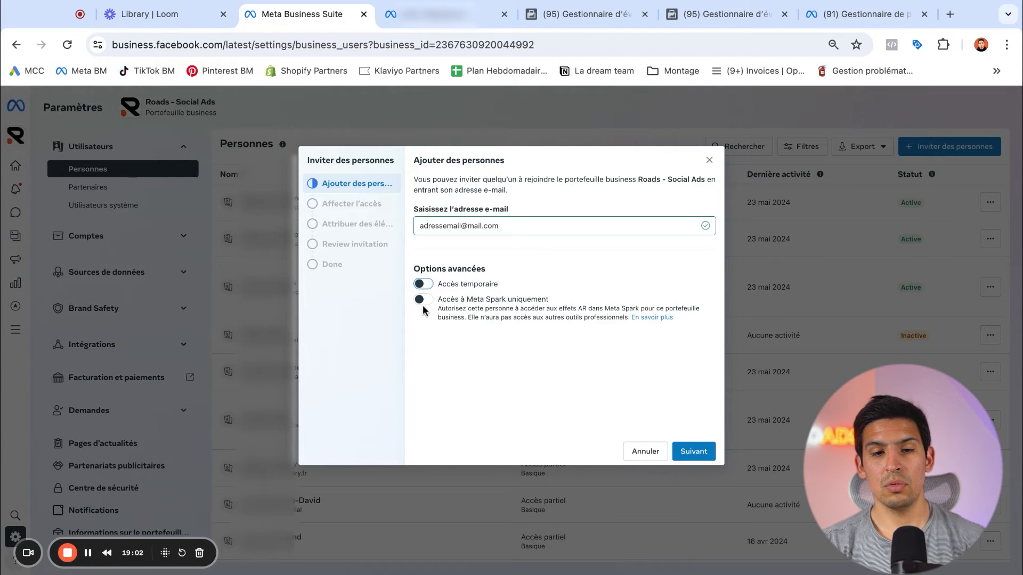
click(426, 304)
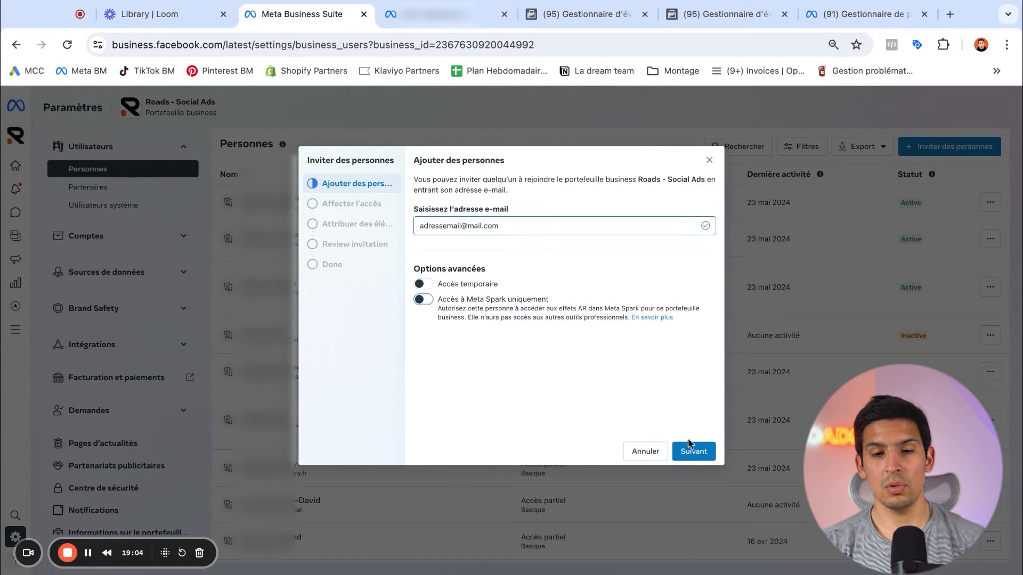
Grant the invited person full control (Contrôle total) of the business portfolio and proceed to the asset assignment.
click(688, 453)
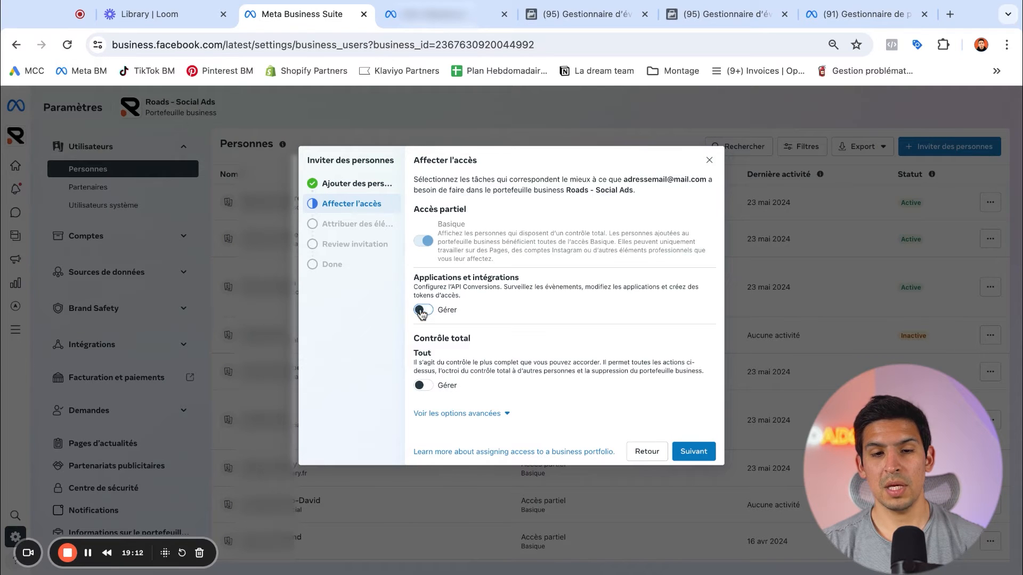
click(422, 386)
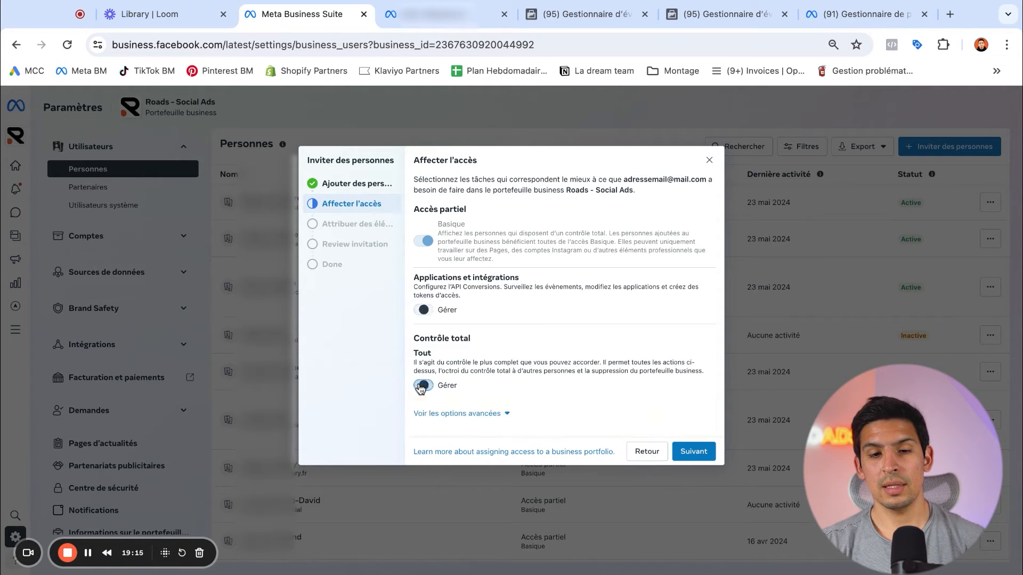
click(693, 451)
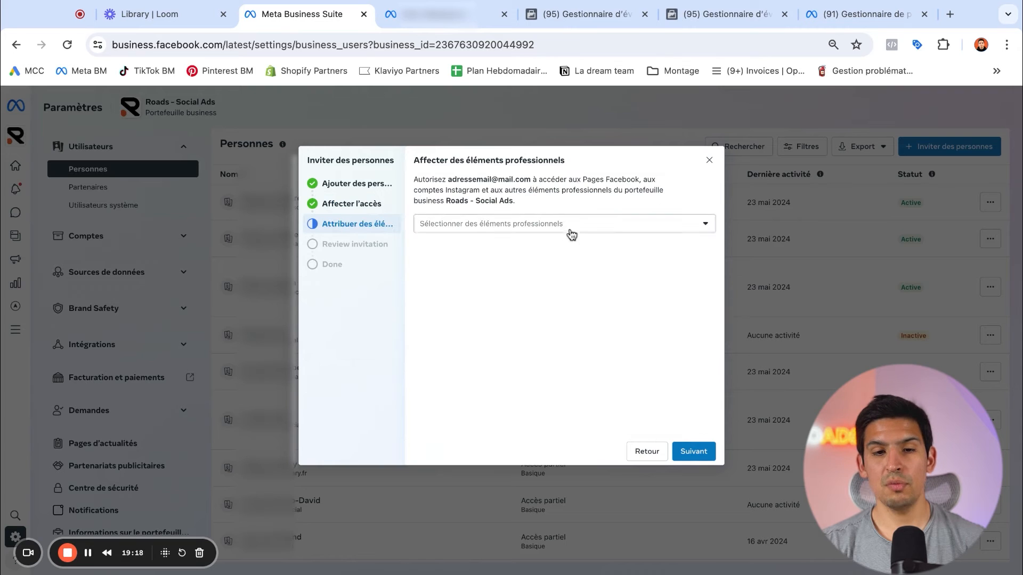
Browse the business assets that can be assigned to the invited person and select the second one in the list.
click(570, 226)
scroll(587, 311, down, 2)
scroll(587, 311, up, 2)
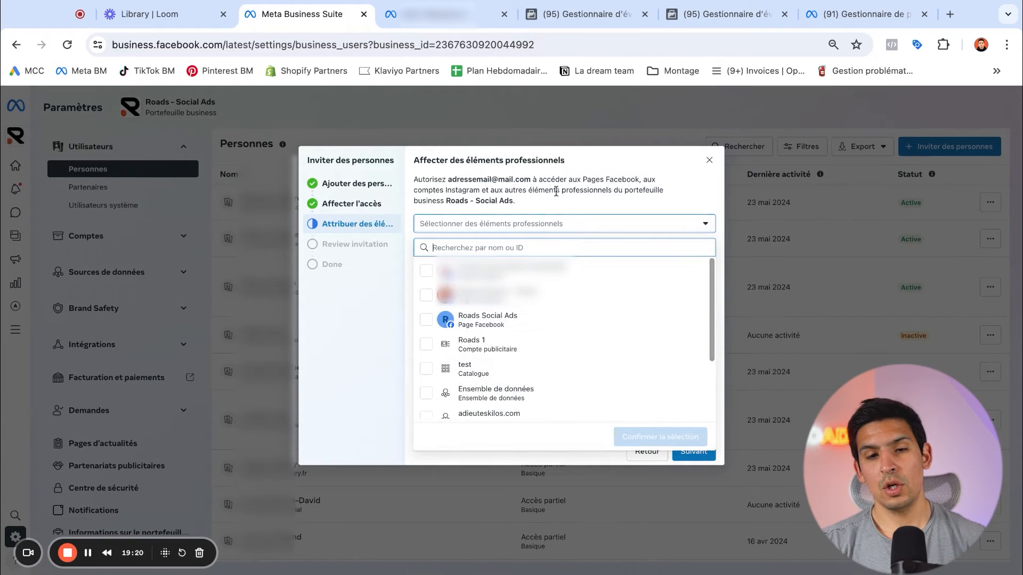
click(556, 189)
click(536, 227)
scroll(517, 332, down, 3)
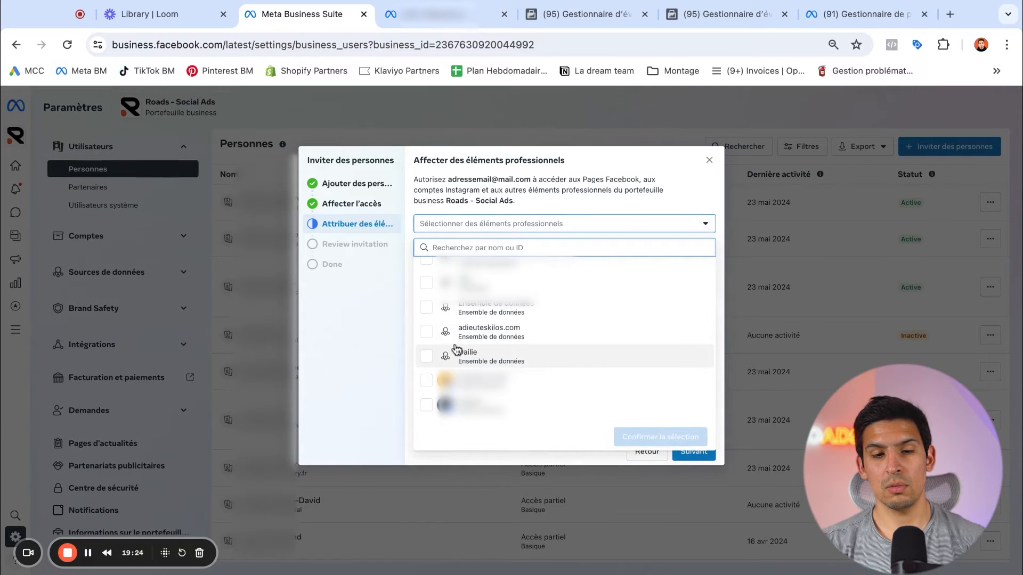
scroll(491, 320, up, 3)
click(487, 299)
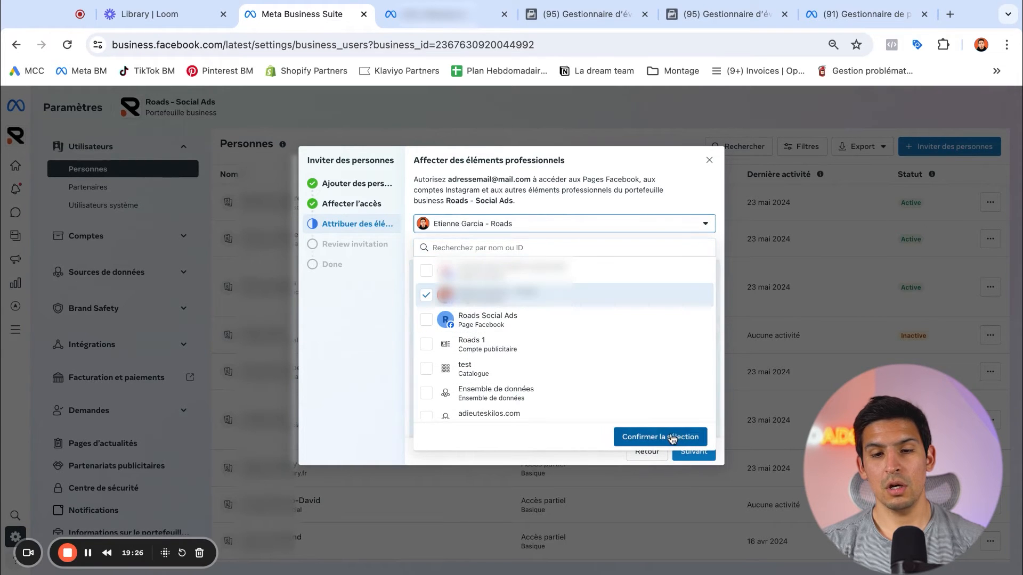
click(673, 204)
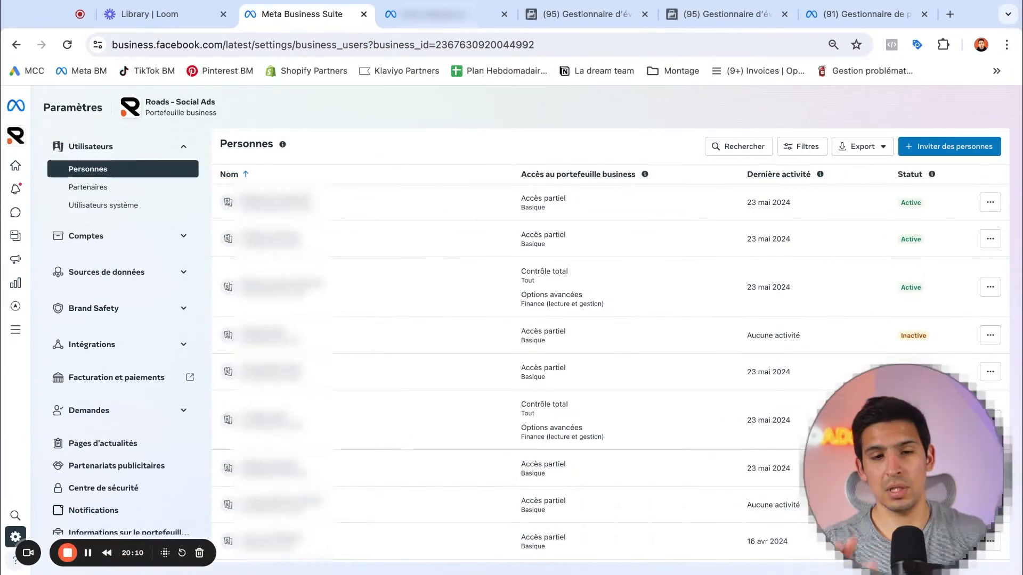
View the Partenaires settings, compare them with the Personnes list, and return to Partenaires.
click(102, 194)
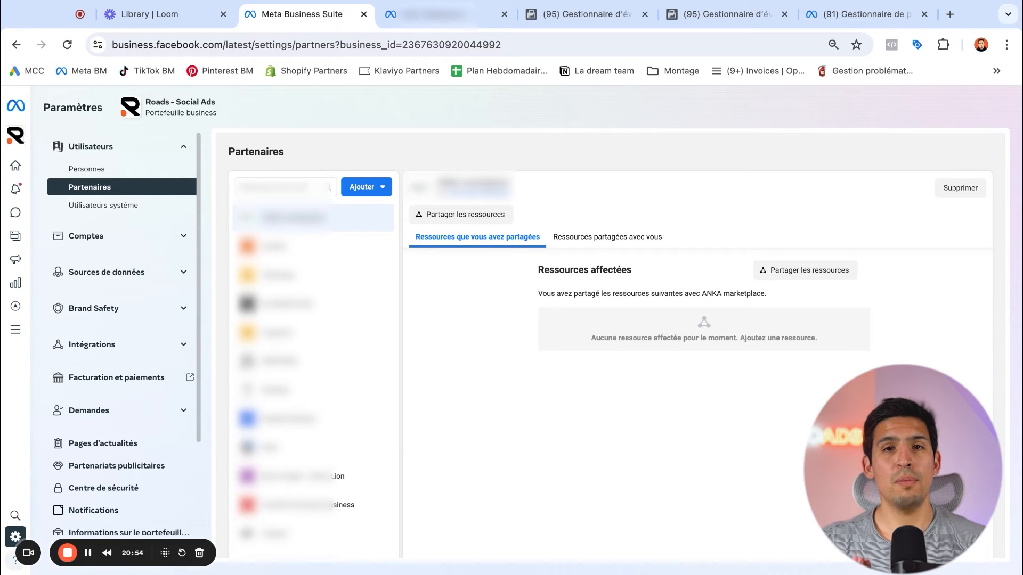
click(119, 170)
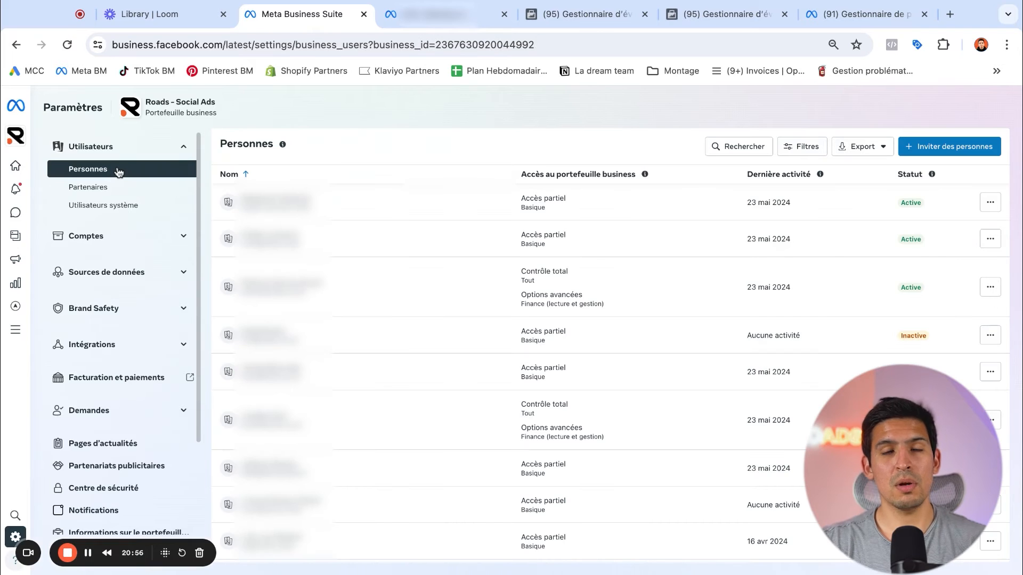
click(120, 194)
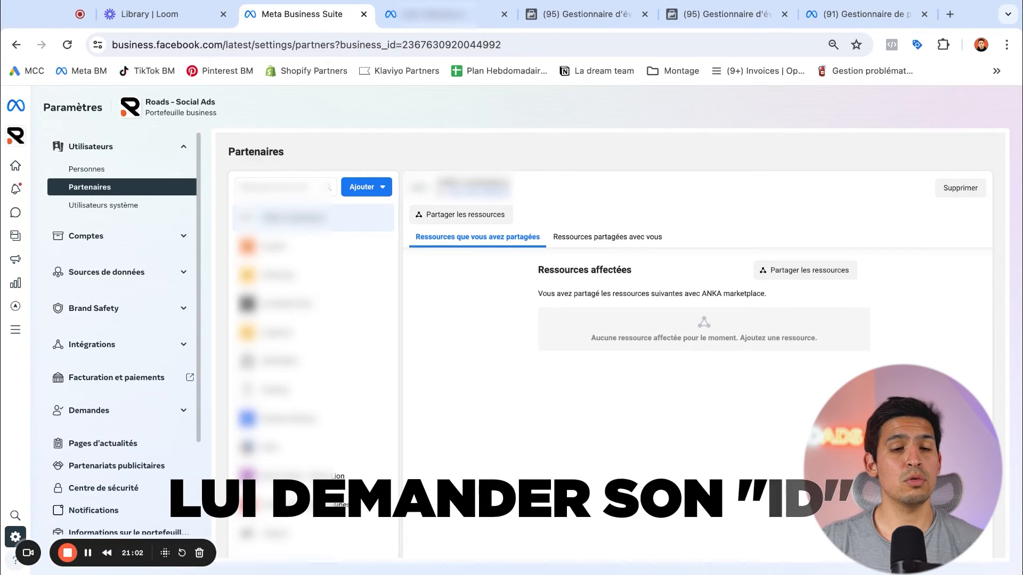
Try to add a partner who gets access to the portfolio's assets, using the business ID from the page address, and cancel.
click(360, 193)
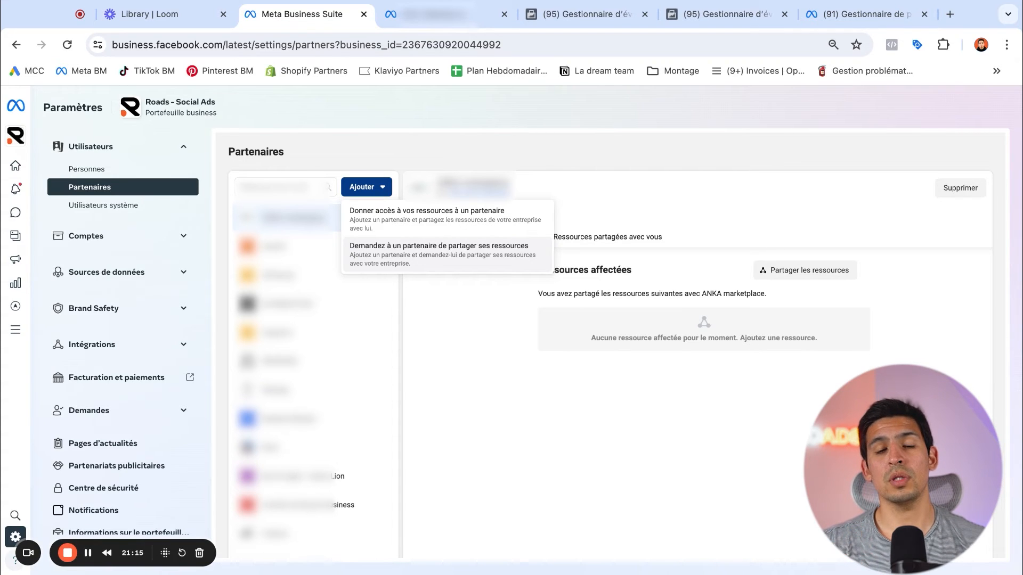
click(426, 220)
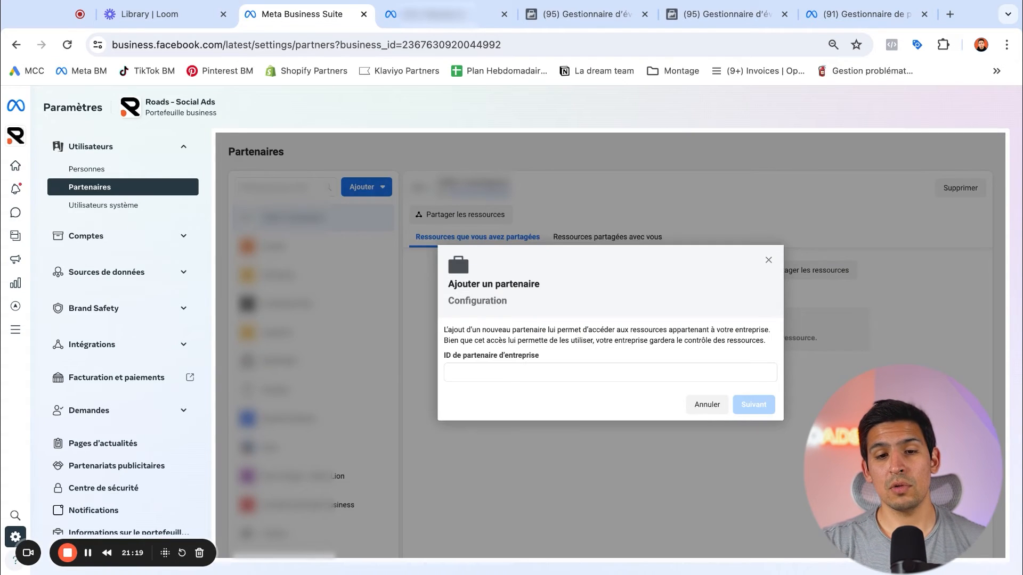
click(541, 371)
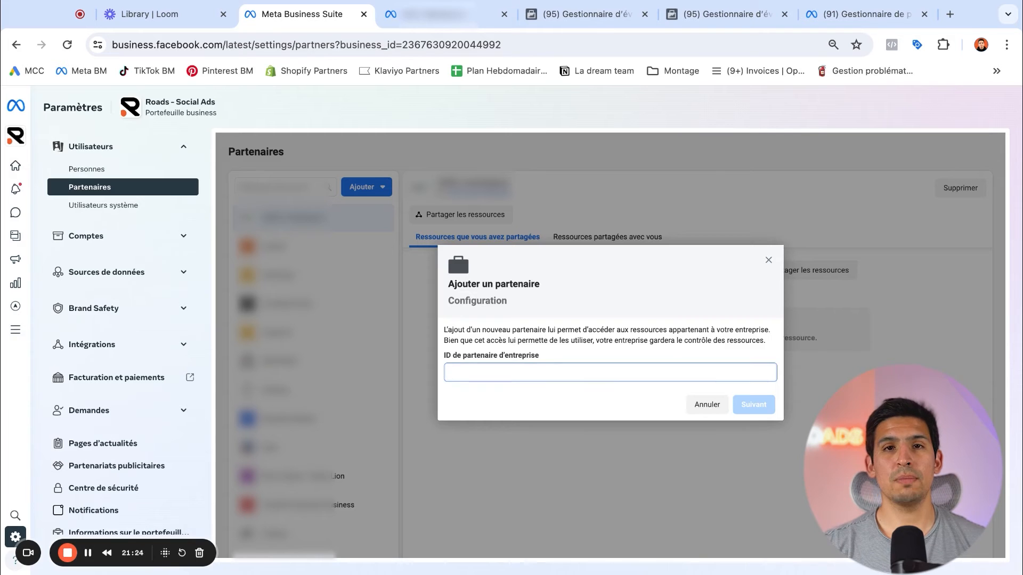
double_click(461, 45)
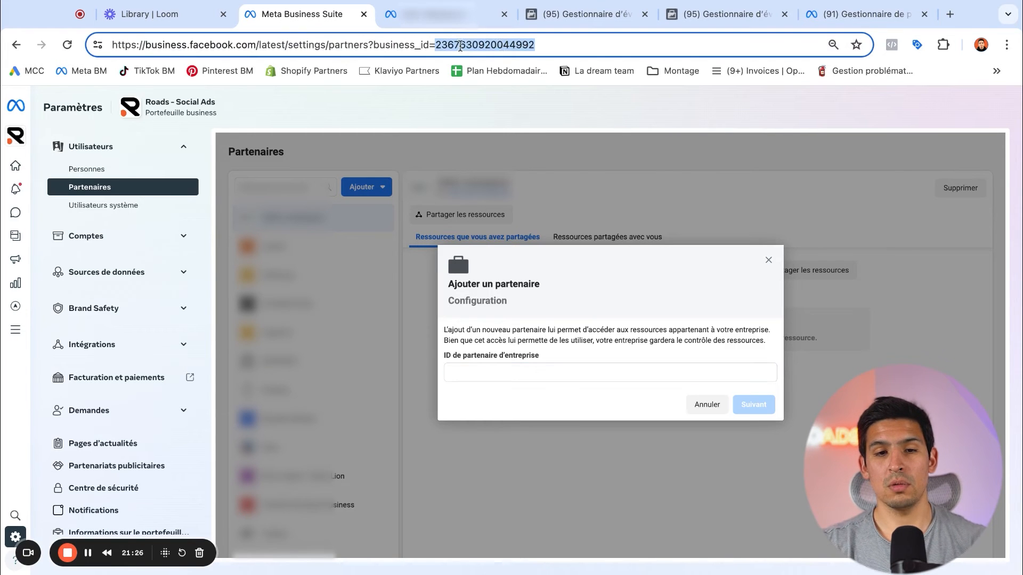
key(ctrl+c)
click(536, 372)
key(ctrl+v)
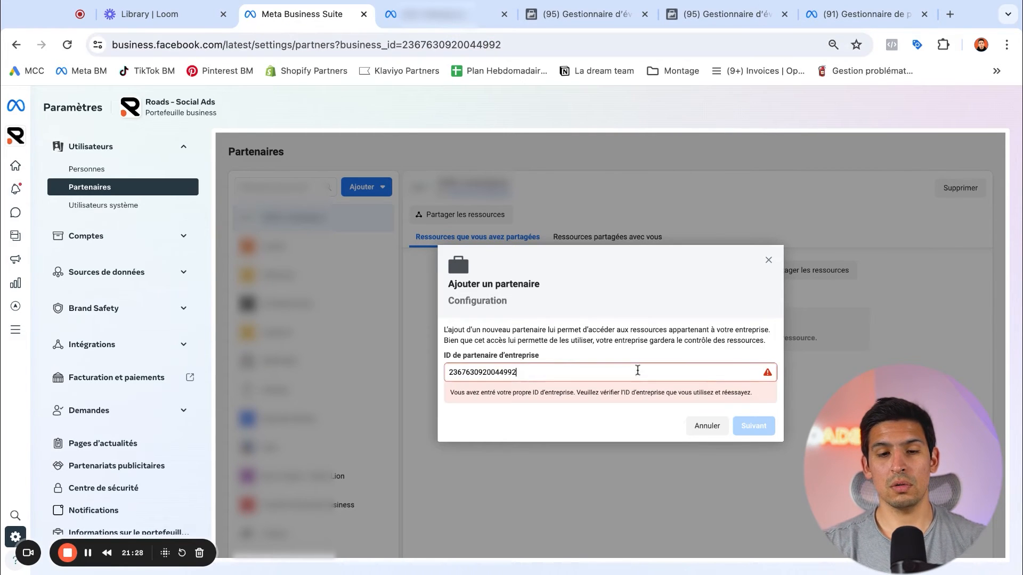
drag(452, 401, 591, 394)
triple_click(585, 394)
click(604, 394)
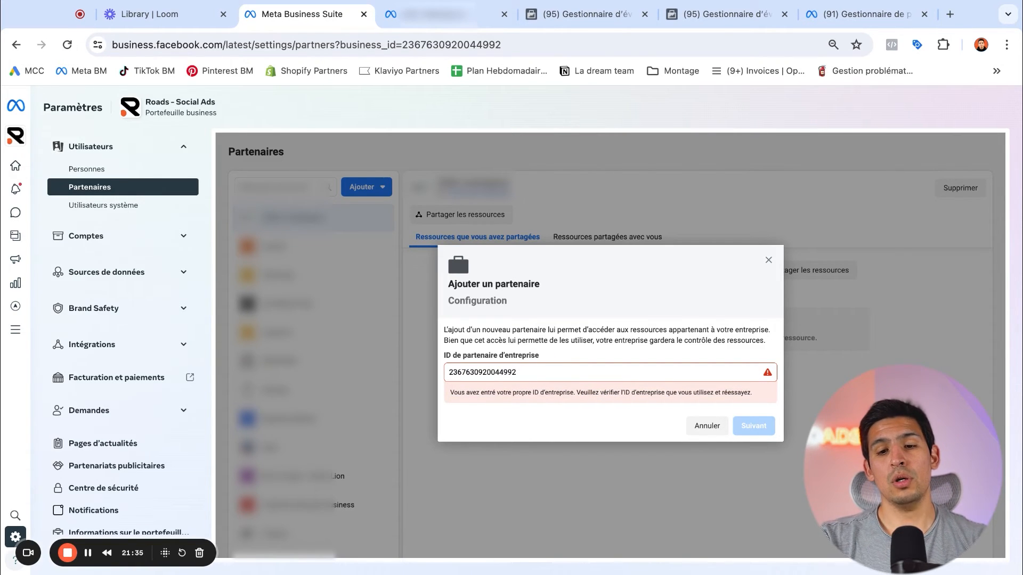
click(768, 260)
Compare the Personnes and Partenaires settings, ending on Partenaires.
scroll(336, 379, down, 5)
scroll(336, 379, up, 5)
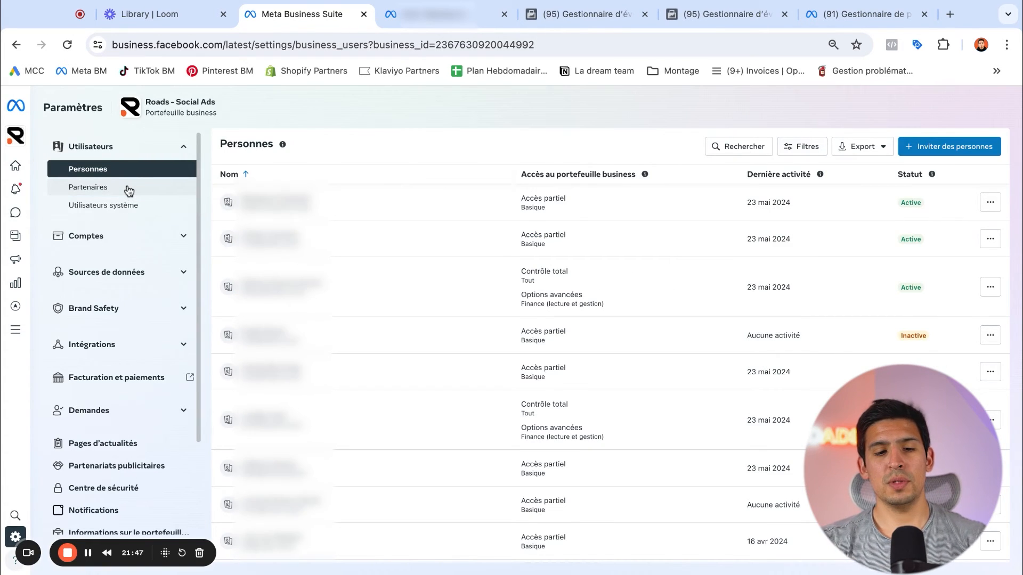
click(129, 191)
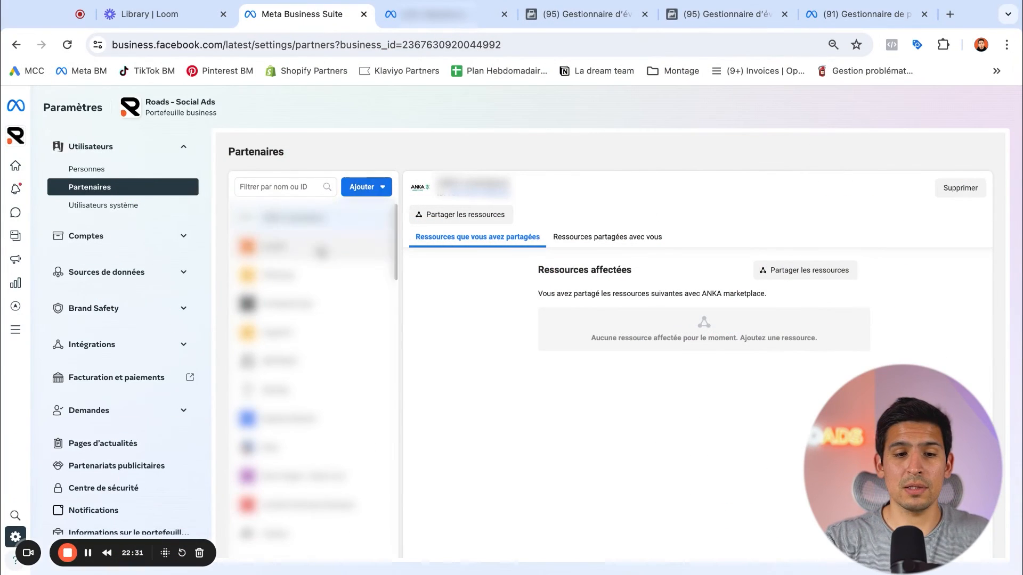
scroll(319, 304, up, 2)
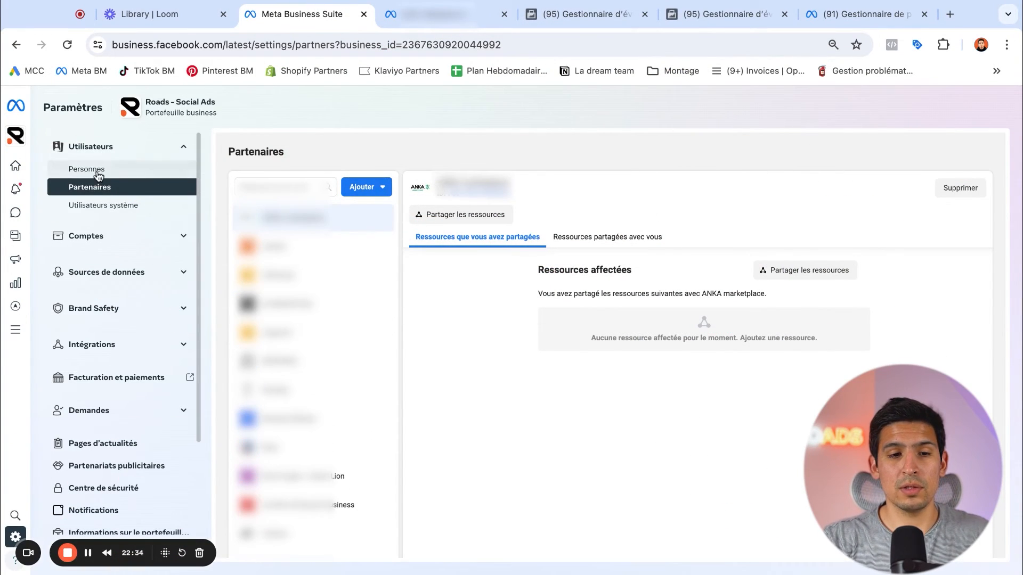
click(99, 173)
click(124, 190)
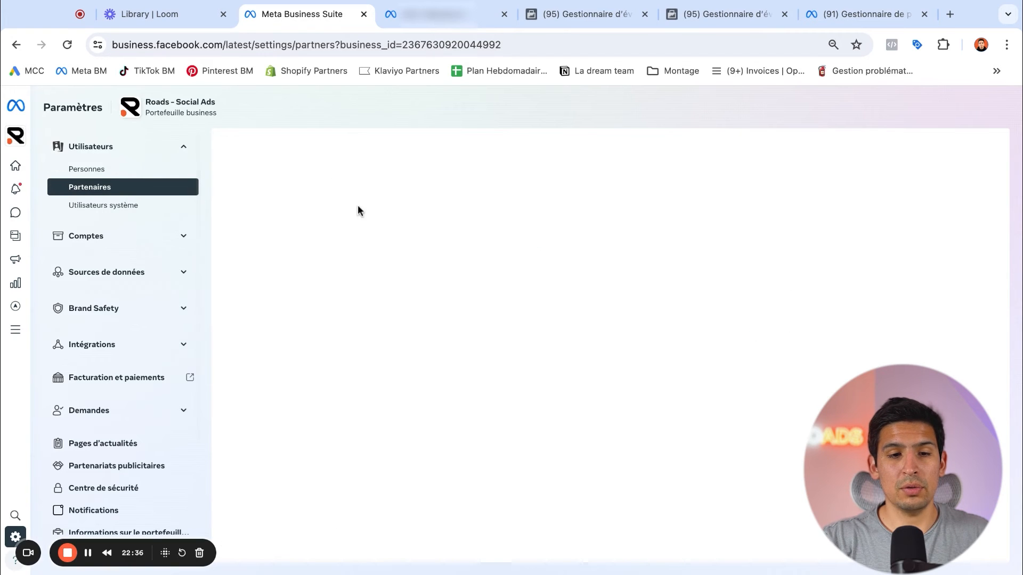
Select the partner Contrejour, start sharing assets with it, and review the available resource types.
scroll(331, 297, down, 7)
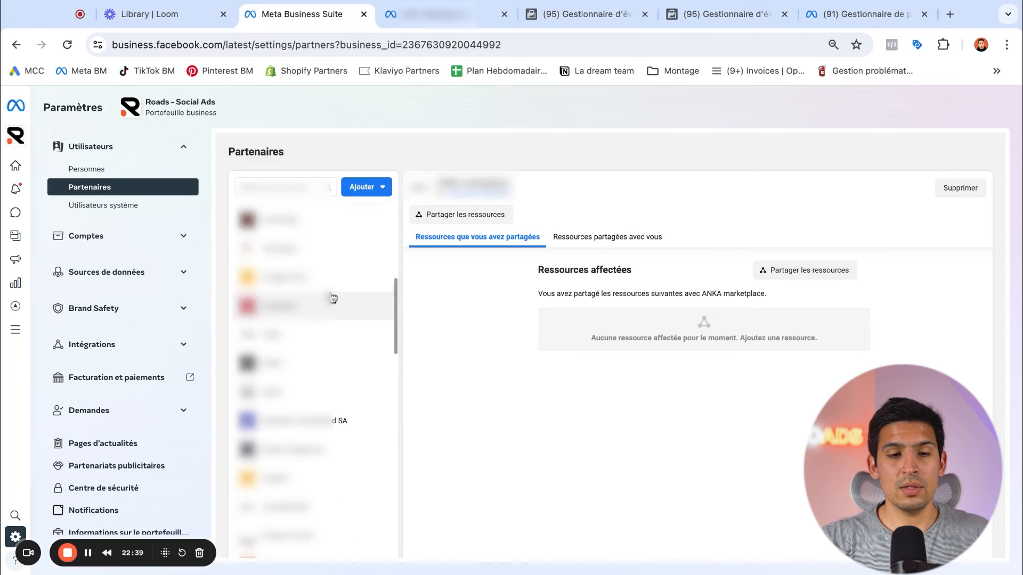
click(292, 280)
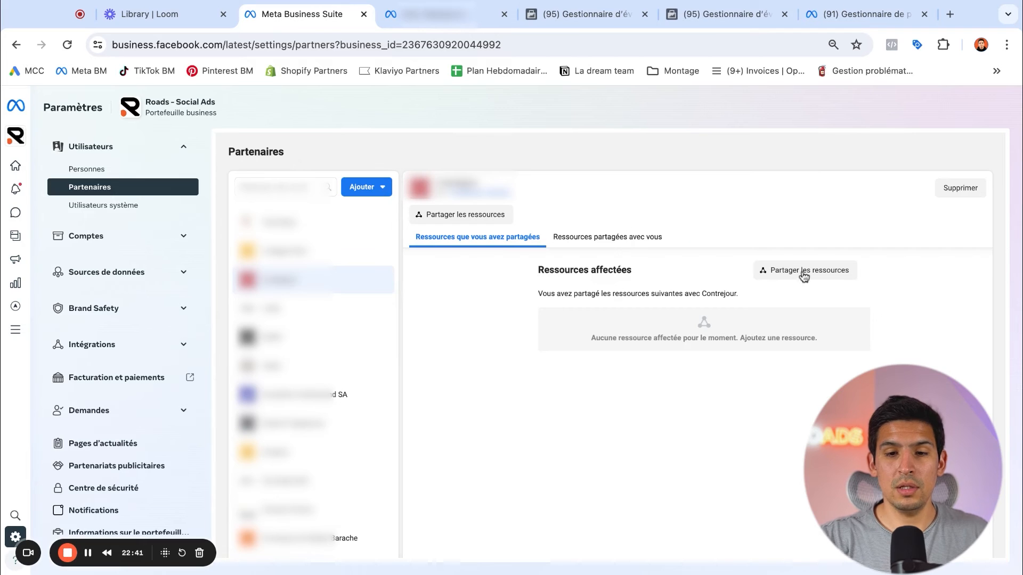
click(801, 274)
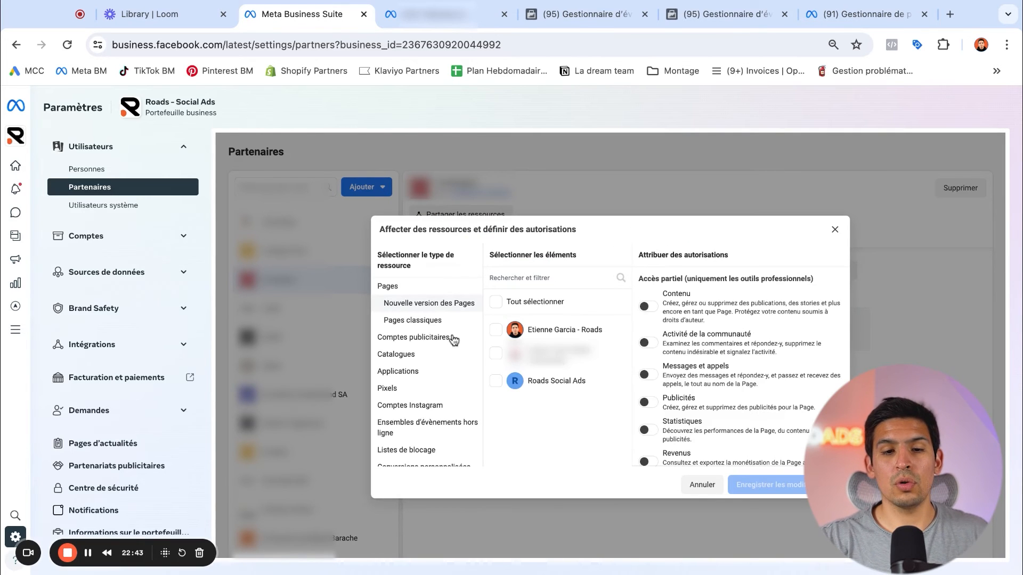
scroll(429, 381, down, 3)
scroll(430, 381, up, 3)
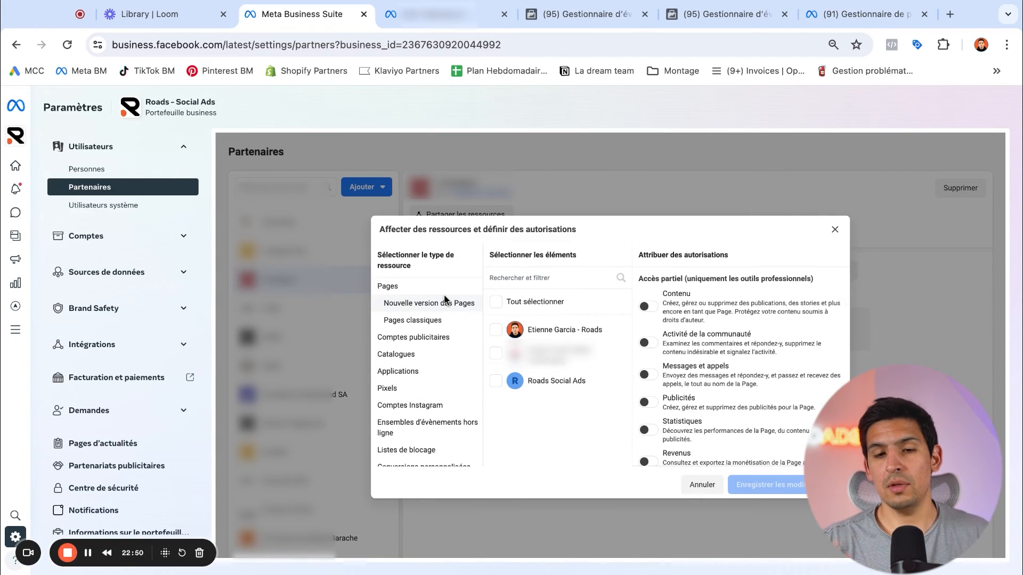
Select the first Page and the first ad account for the partner, and check the Pixels resource type.
click(496, 332)
click(420, 341)
click(497, 330)
scroll(397, 333, down, 1)
click(422, 333)
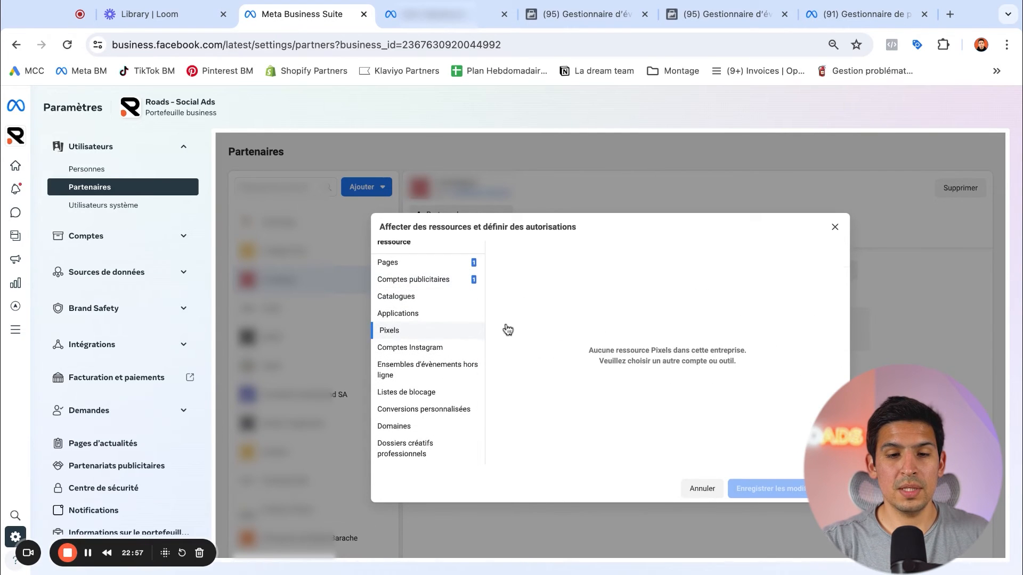
Select the offline event set Commandes Offline for the partner and grant full control with Gérer l'ensemble d'évènements hors ligne.
click(431, 371)
click(498, 330)
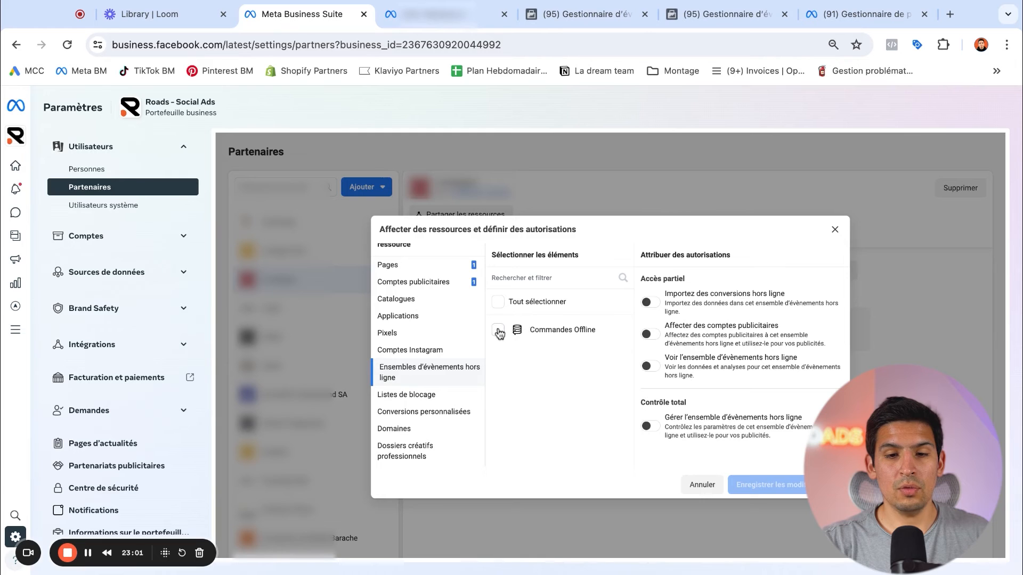
click(647, 427)
scroll(446, 308, up, 1)
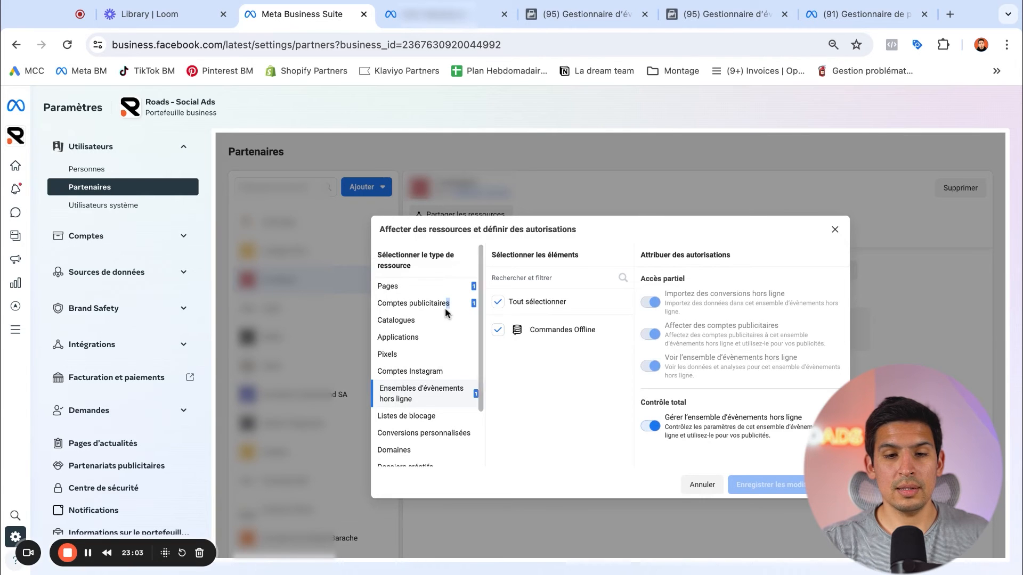
Turn on full control for the partner's selected ad account and Page.
click(452, 309)
click(647, 414)
click(432, 288)
scroll(666, 393, down, 5)
click(648, 437)
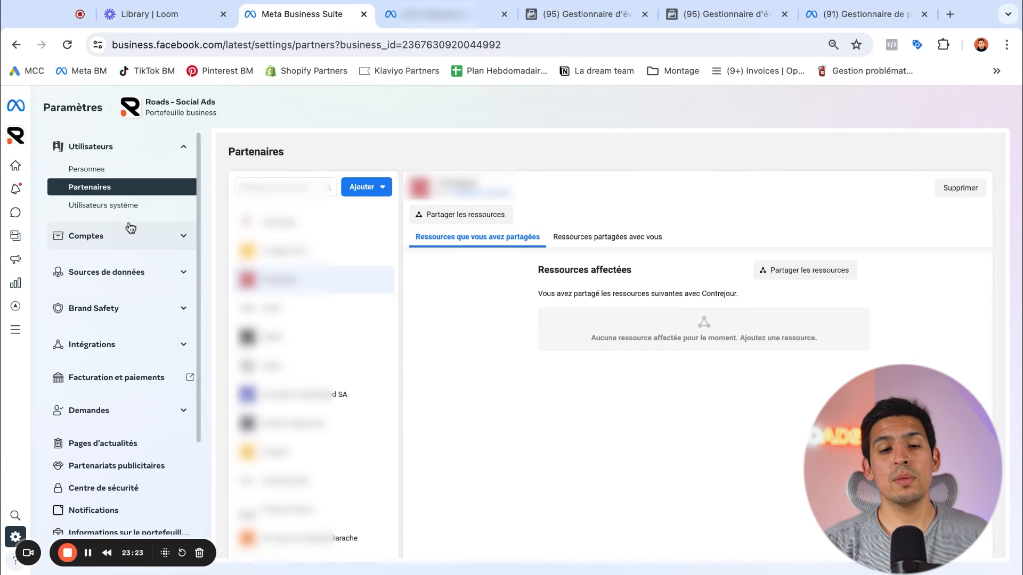
Revisit Partenaires and Personnes, and open the Roads 1 ad account in the Comptes publicitaires settings.
click(114, 189)
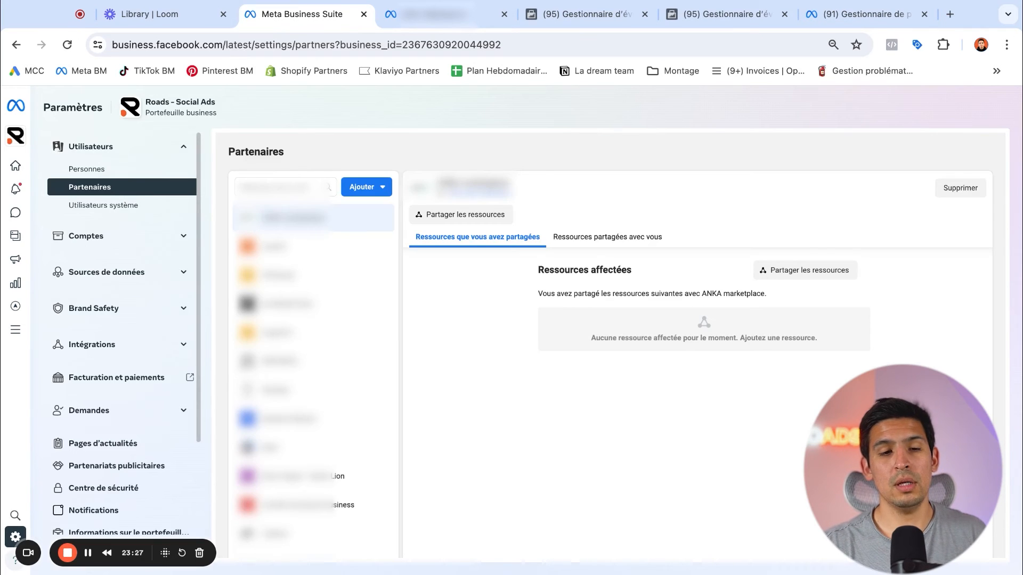
click(107, 169)
click(143, 241)
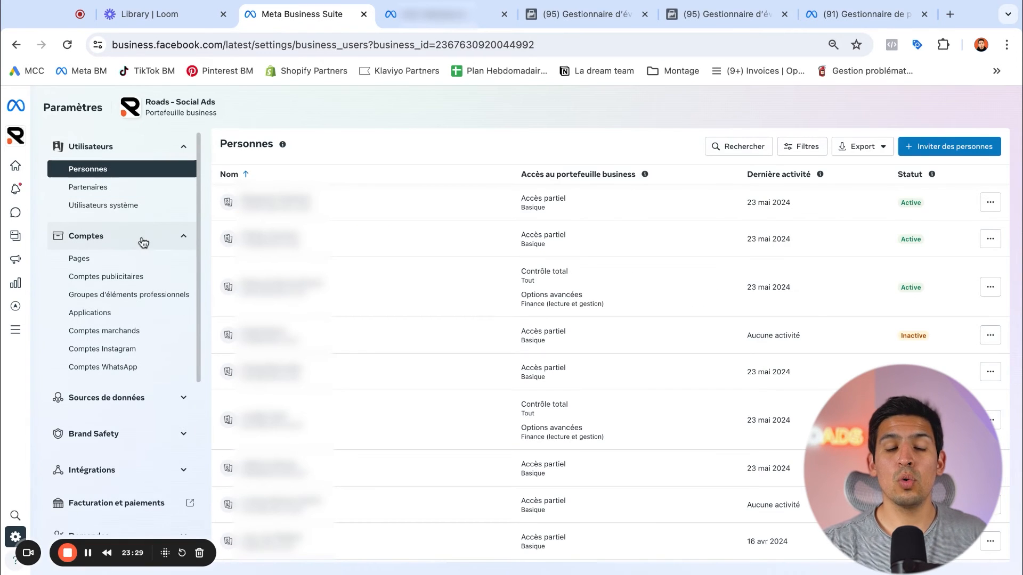
click(118, 278)
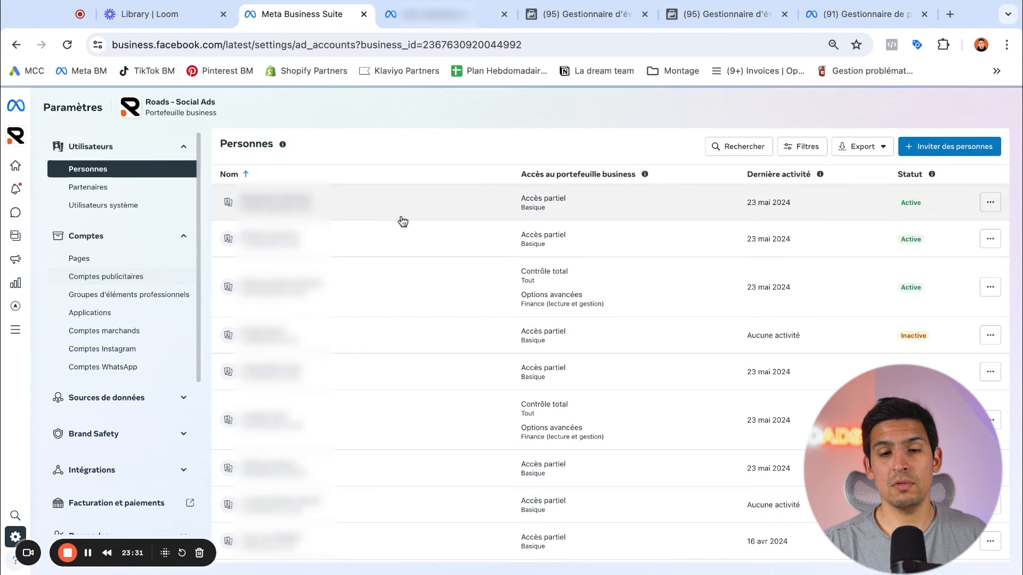
click(359, 217)
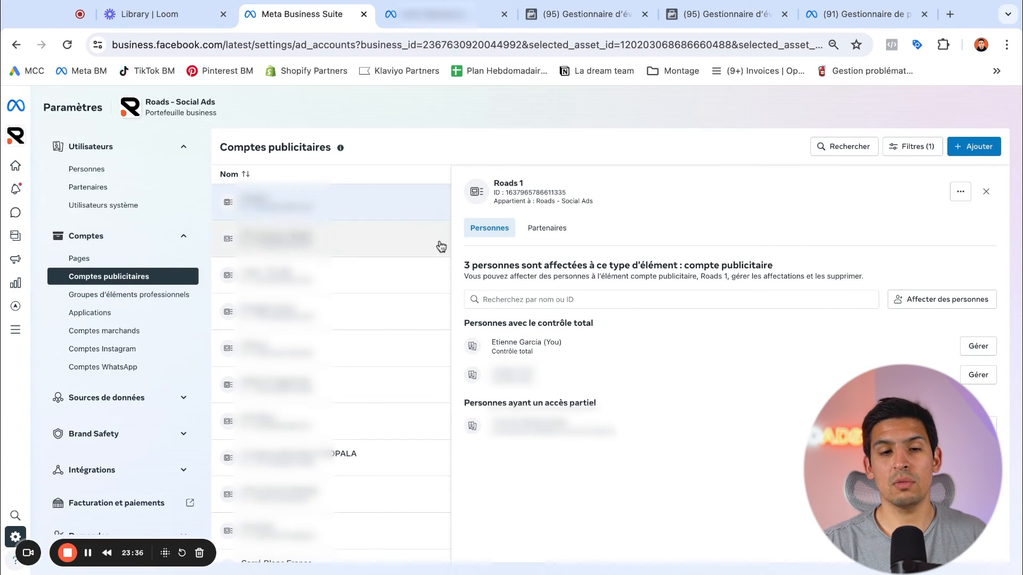
Try assigning the first seven listed people to the Roads 1 ad account with full control (Gérer les comptes publicitaires), and cancel.
click(947, 299)
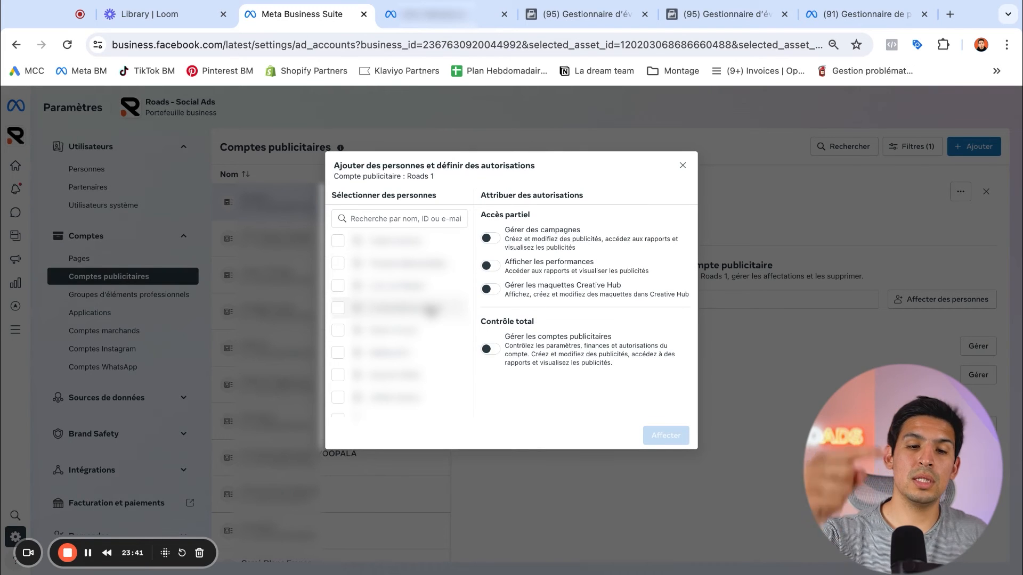
click(338, 240)
click(338, 264)
click(338, 308)
click(338, 331)
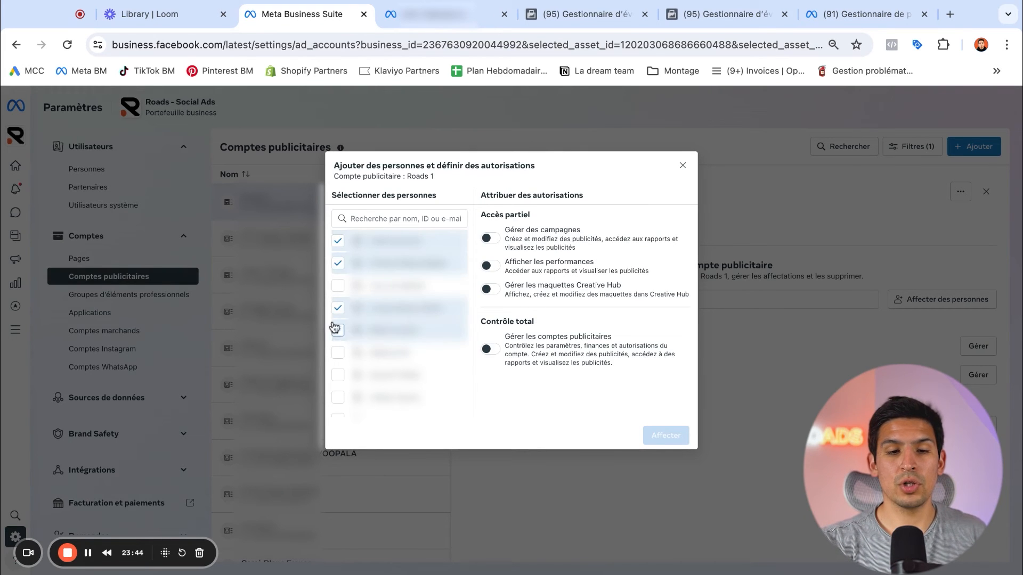
click(337, 285)
click(338, 352)
click(338, 375)
click(488, 349)
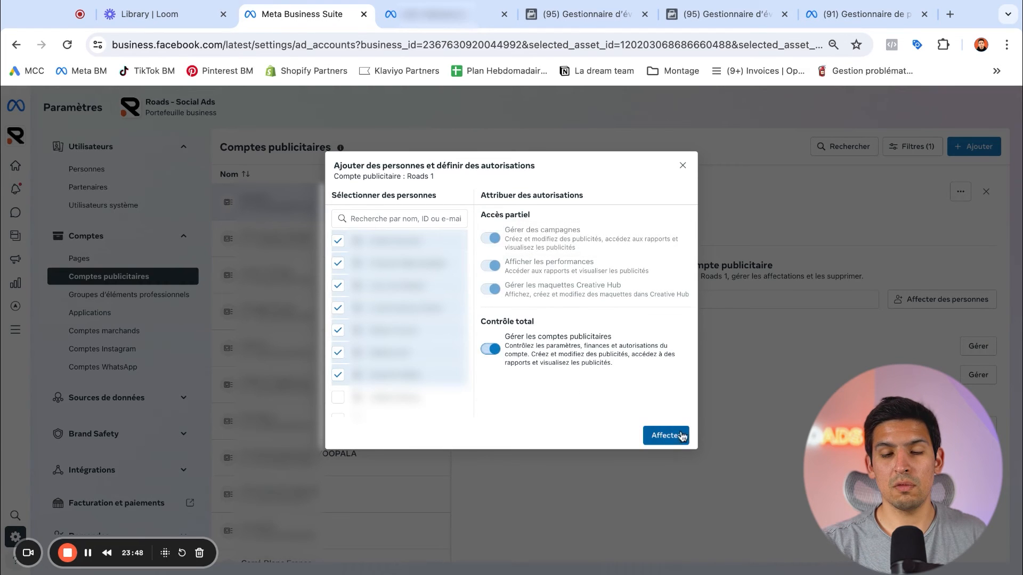
click(683, 166)
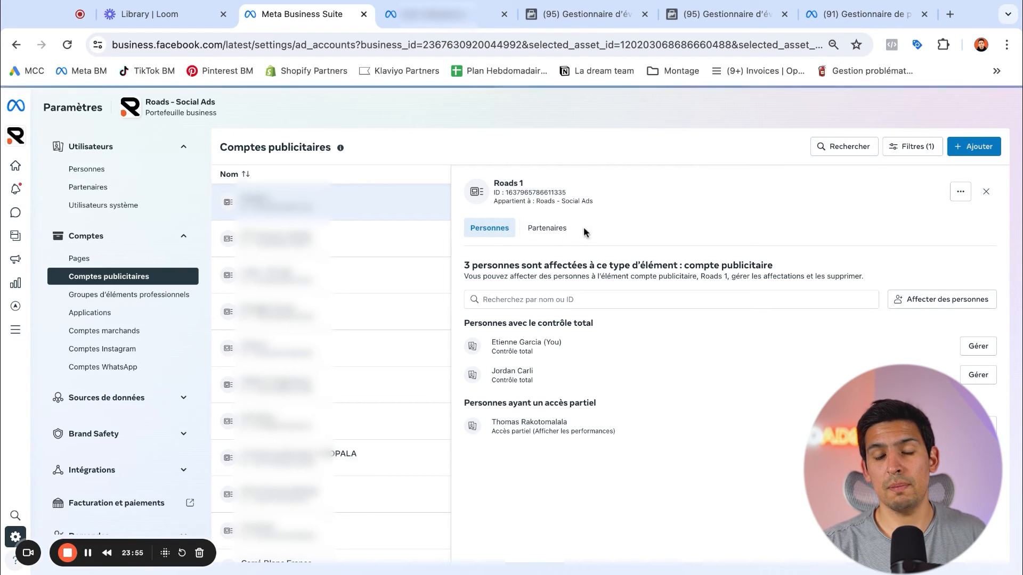
View the form for sharing the Roads 1 ad account with a partner, dismiss it, and return to the Personnes settings.
click(559, 228)
click(753, 454)
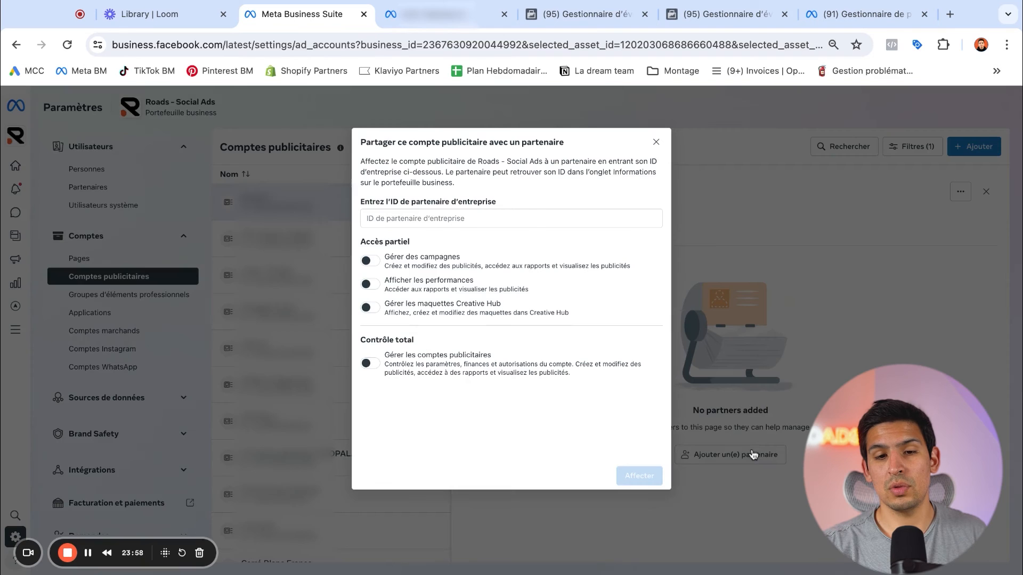
click(413, 217)
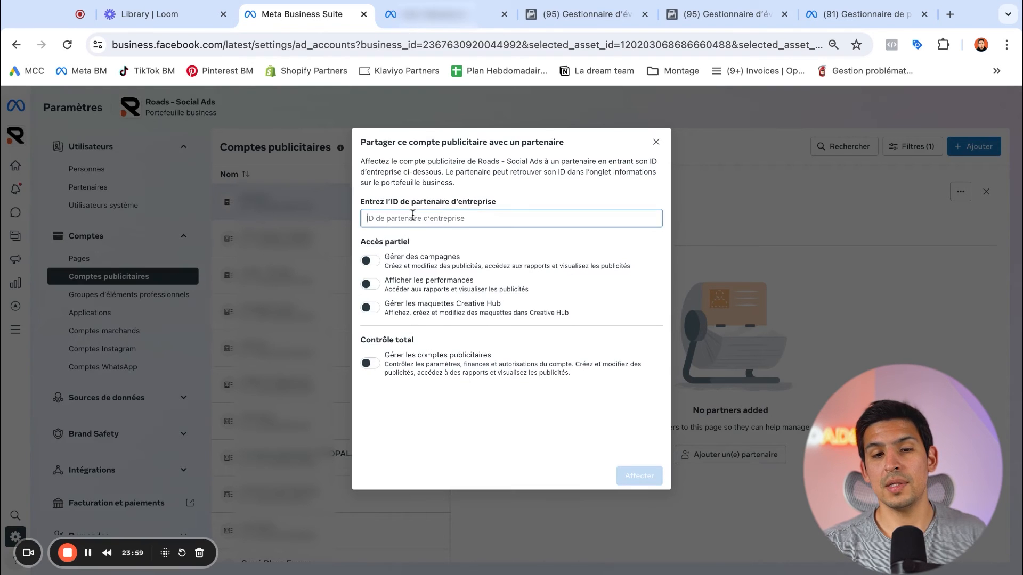
click(656, 142)
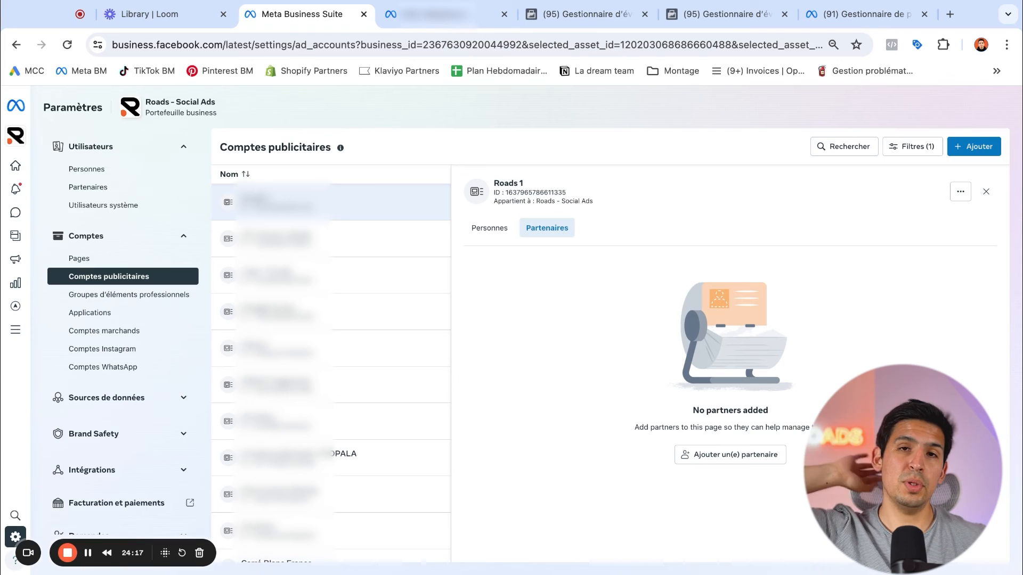
click(108, 176)
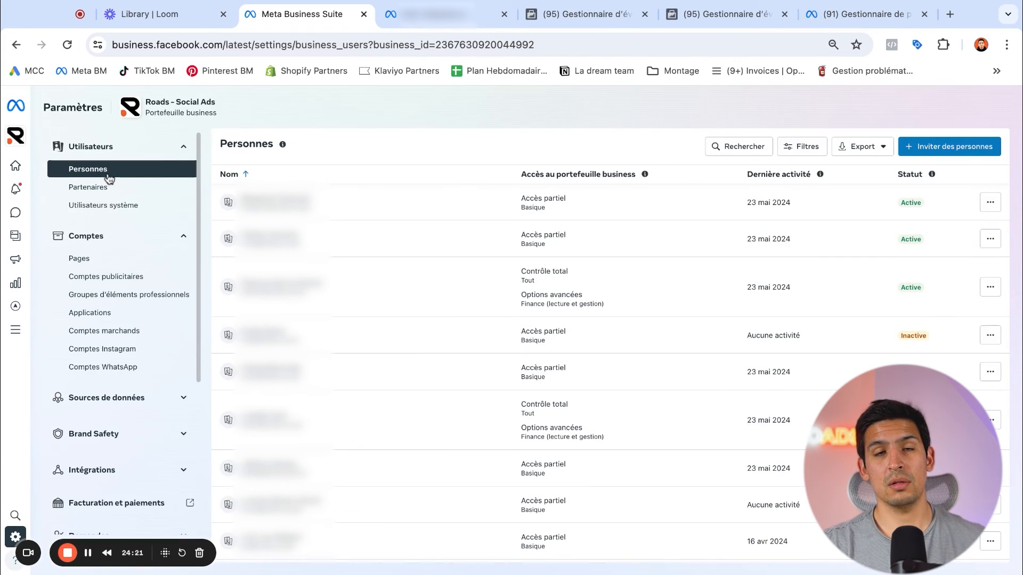